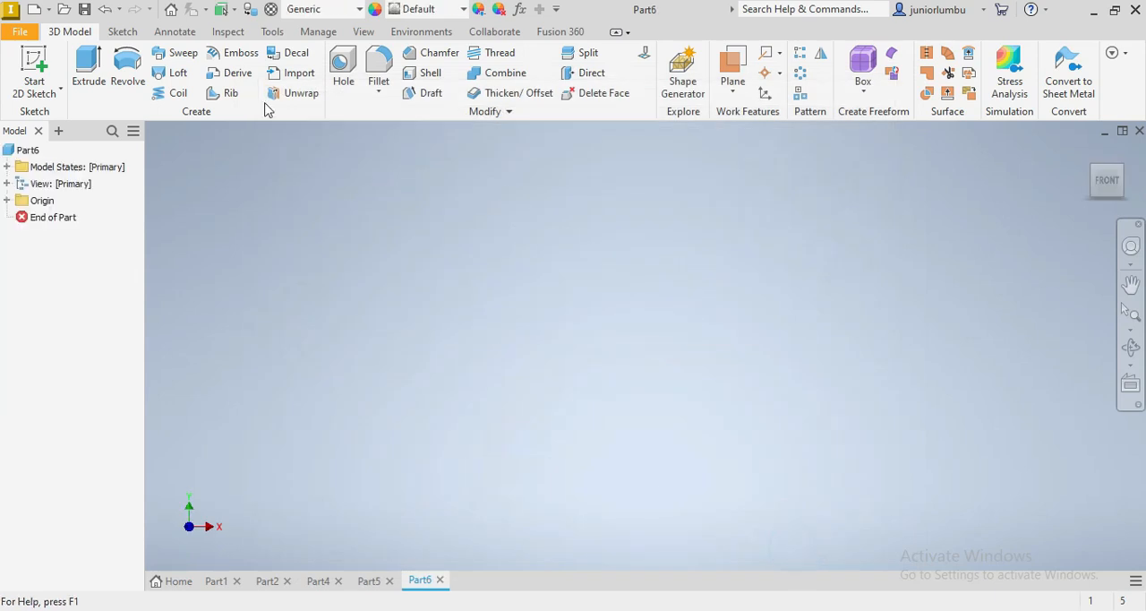
Sketch two concentric circles about 19 mm and 12.5 mm in diameter, centred on the origin of the YZ plane
left_click(123, 31)
left_click(124, 69)
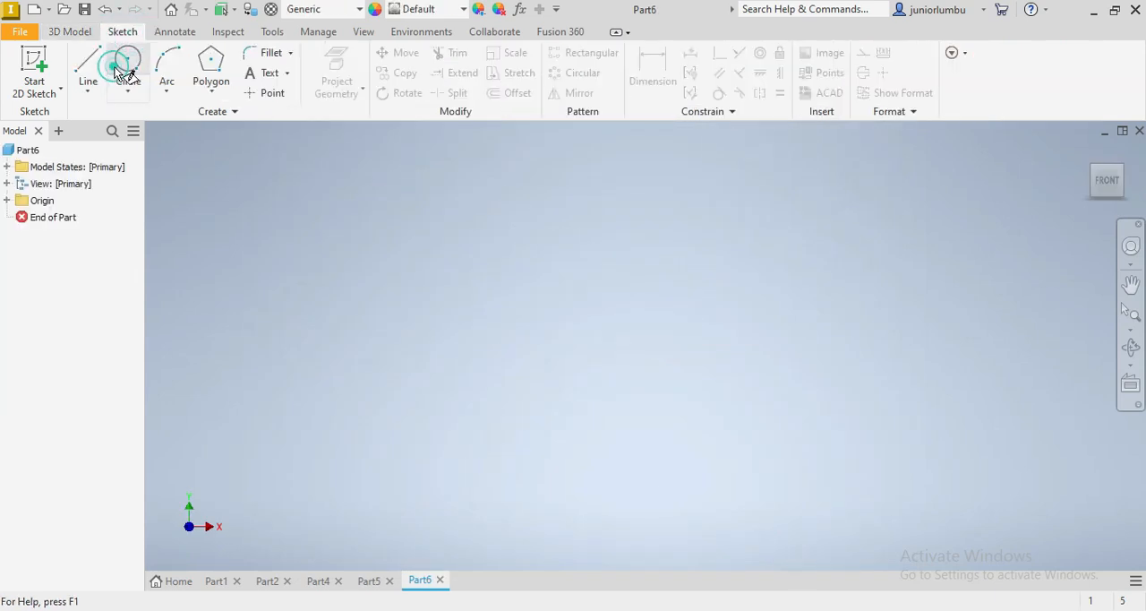
left_click(605, 280)
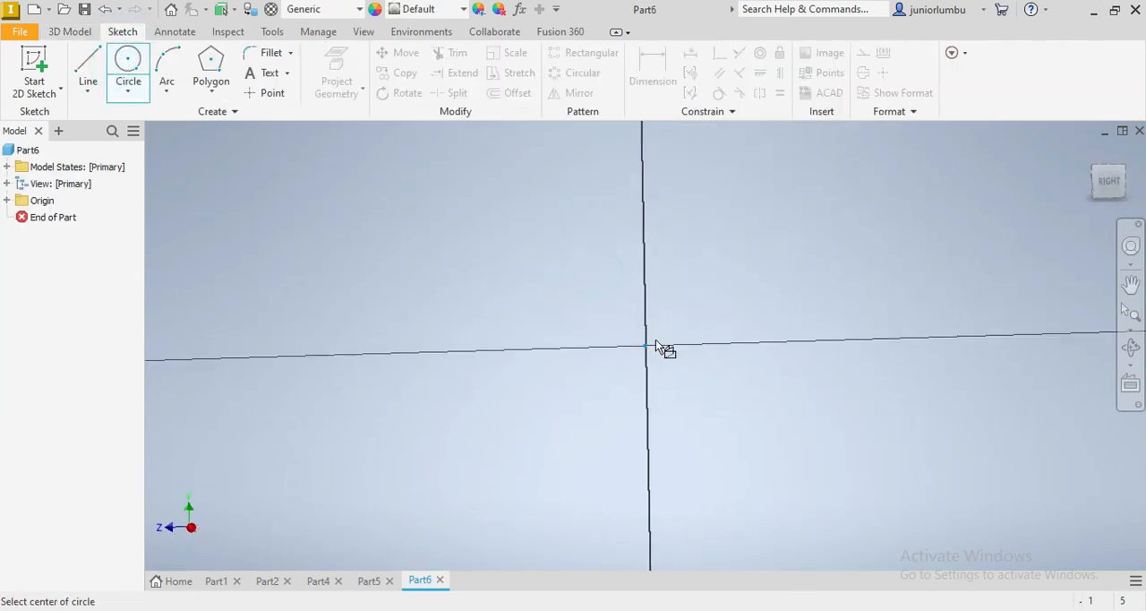
left_click(646, 345)
left_click(536, 289)
left_click(646, 346)
left_click(583, 295)
Draw a six-sided polygon centred on the origin inside the inner circle, about 8 mm across flats
left_click(212, 64)
type("6")
left_click(645, 345)
left_click(600, 303)
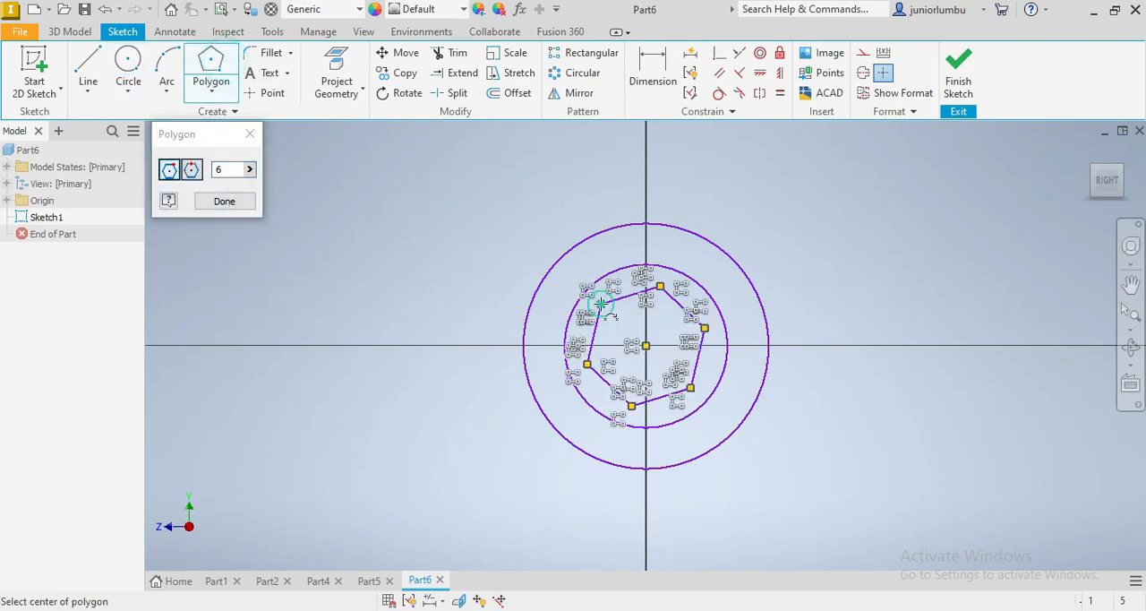
Dimension the distance between two opposite sides of the hexagon and set it to 16 mm
left_click(652, 60)
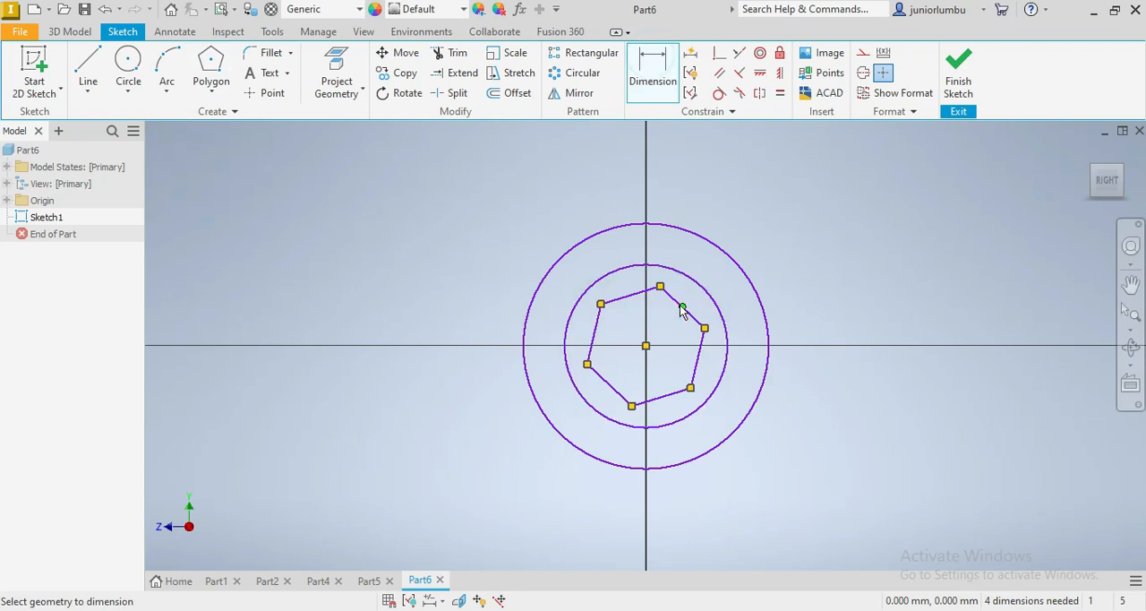
left_click(672, 302)
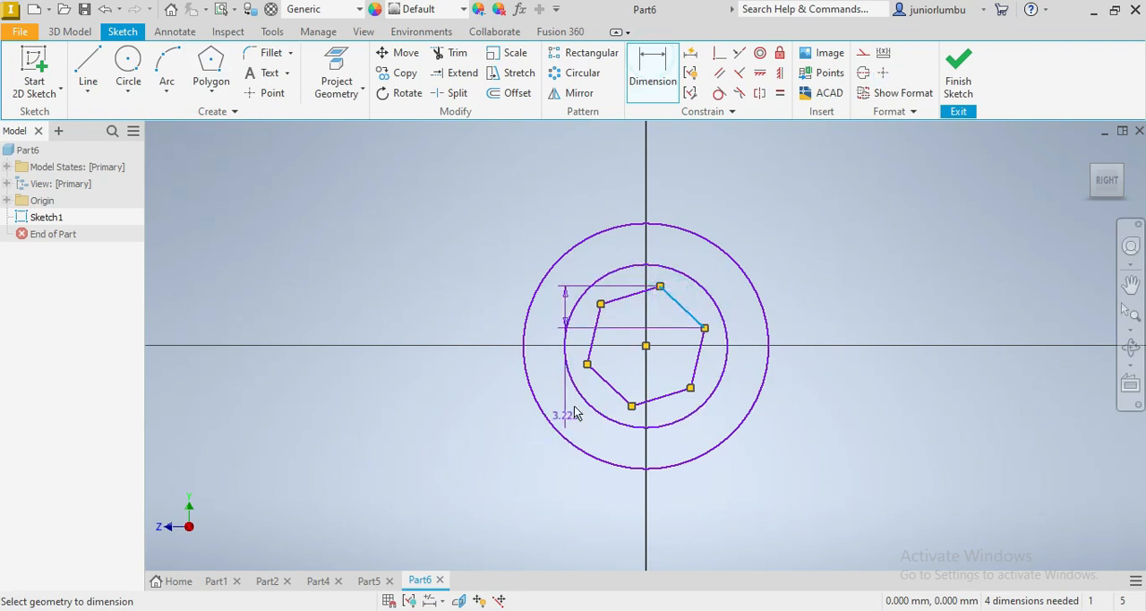
left_click(624, 400)
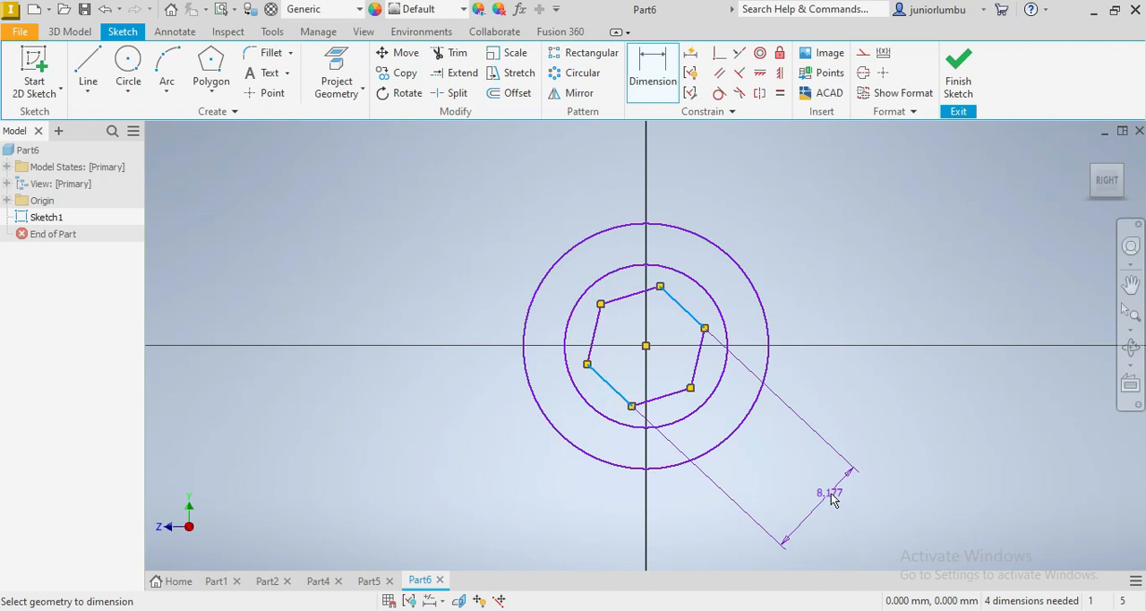
left_click(836, 489)
type("16")
key("Return")
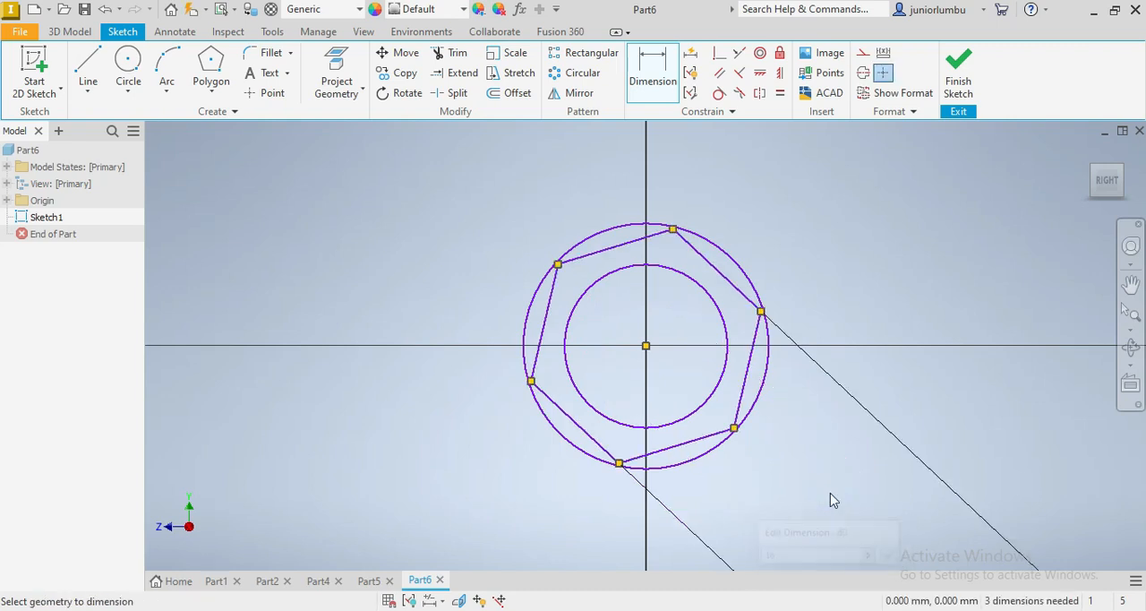
Dimension the outer circle with a diameter of 24 mm
left_click(726, 255)
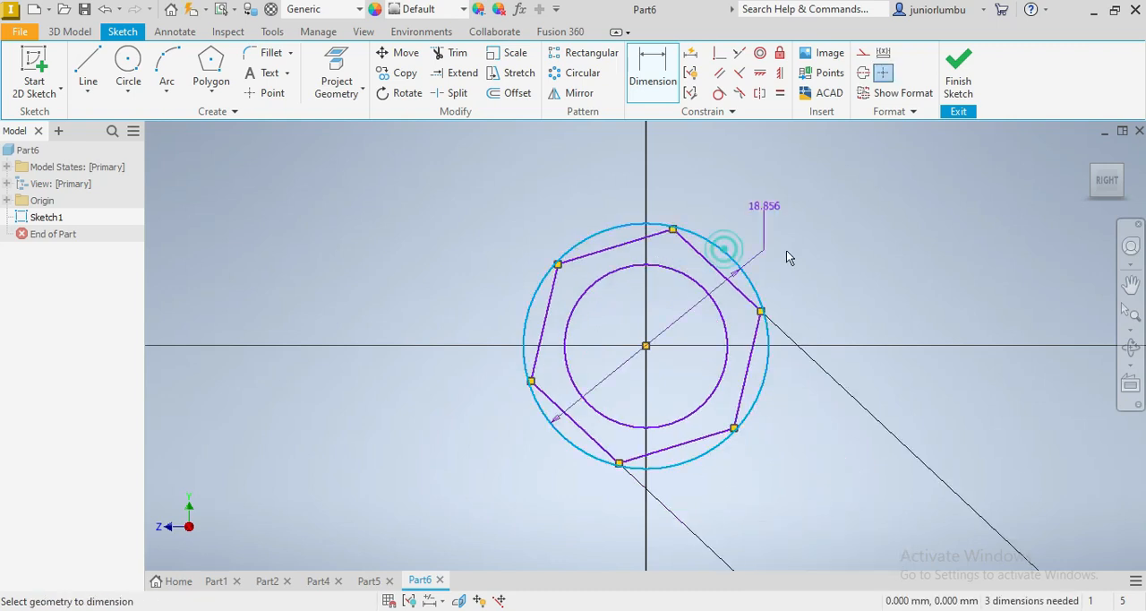
left_click(850, 261)
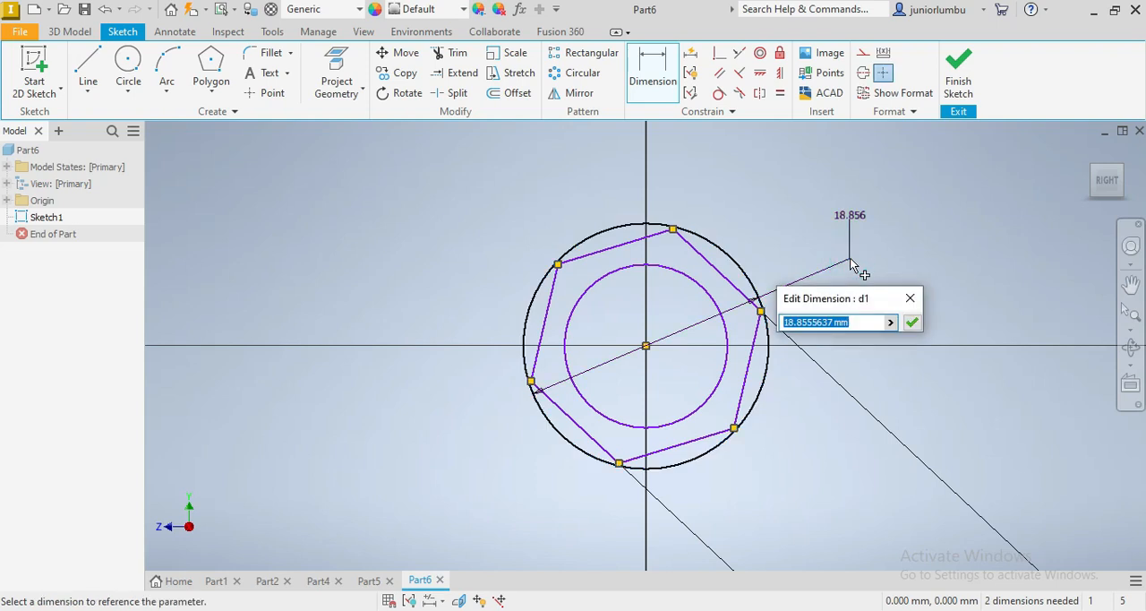
type("24")
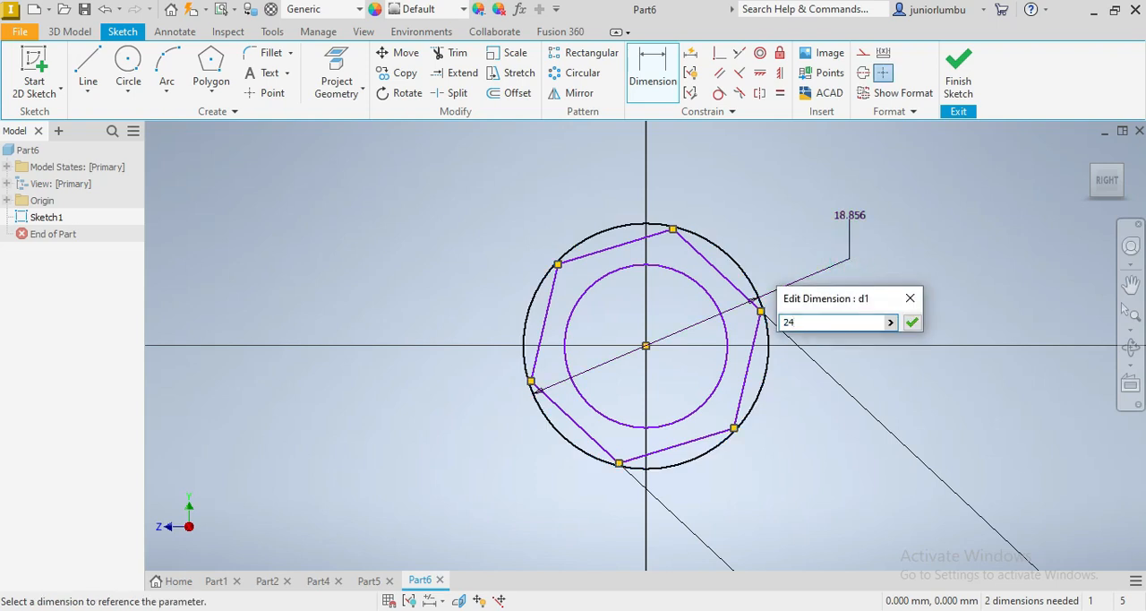
key("Return")
Dimension the inner circle with a diameter of 14 mm
left_click(684, 274)
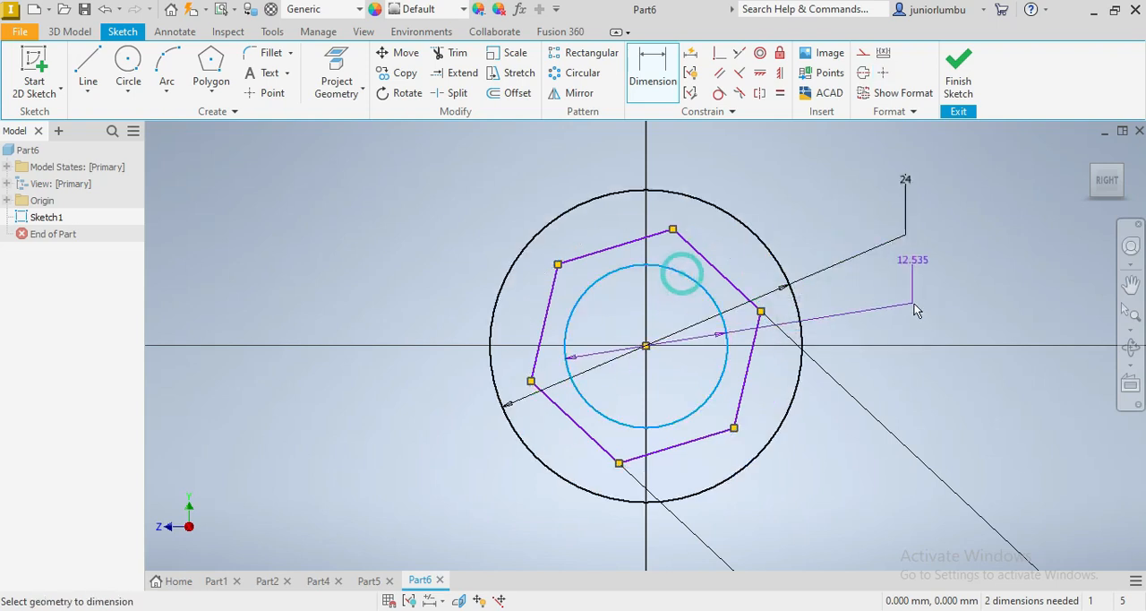
left_click(932, 305)
type("1")
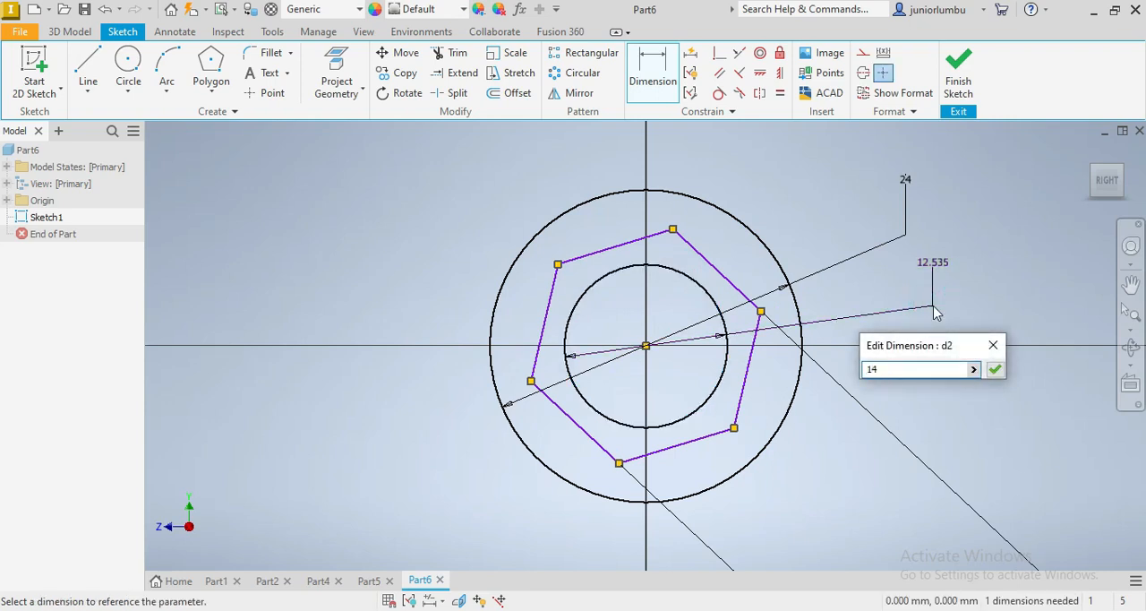
type("4")
key("Return")
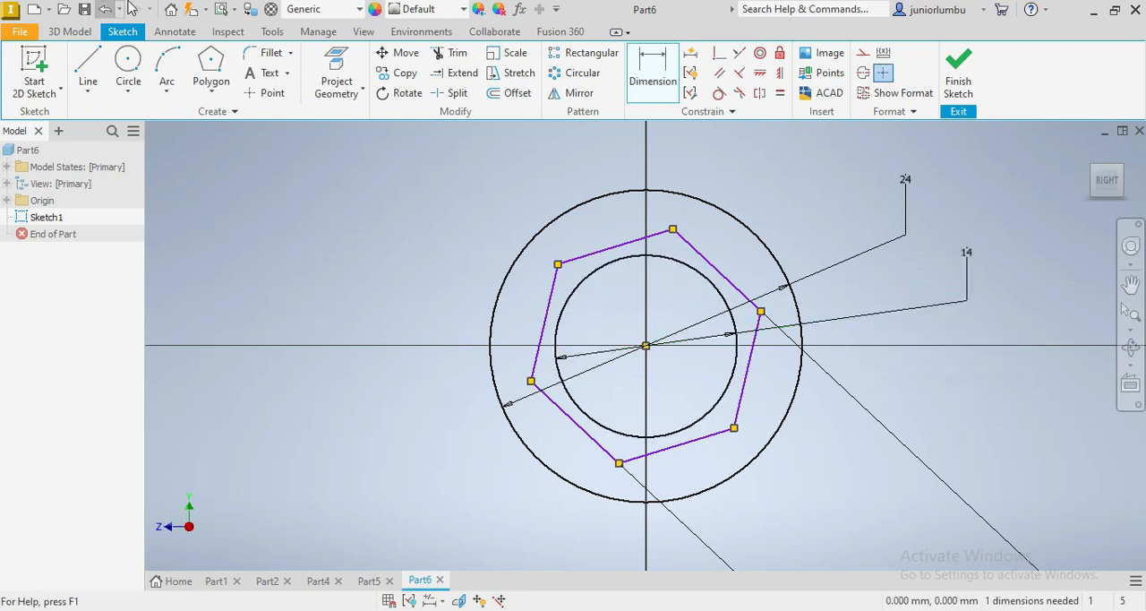
Extrude the inner circle profile 75 mm in the flipped direction to form the shaft
left_click(72, 33)
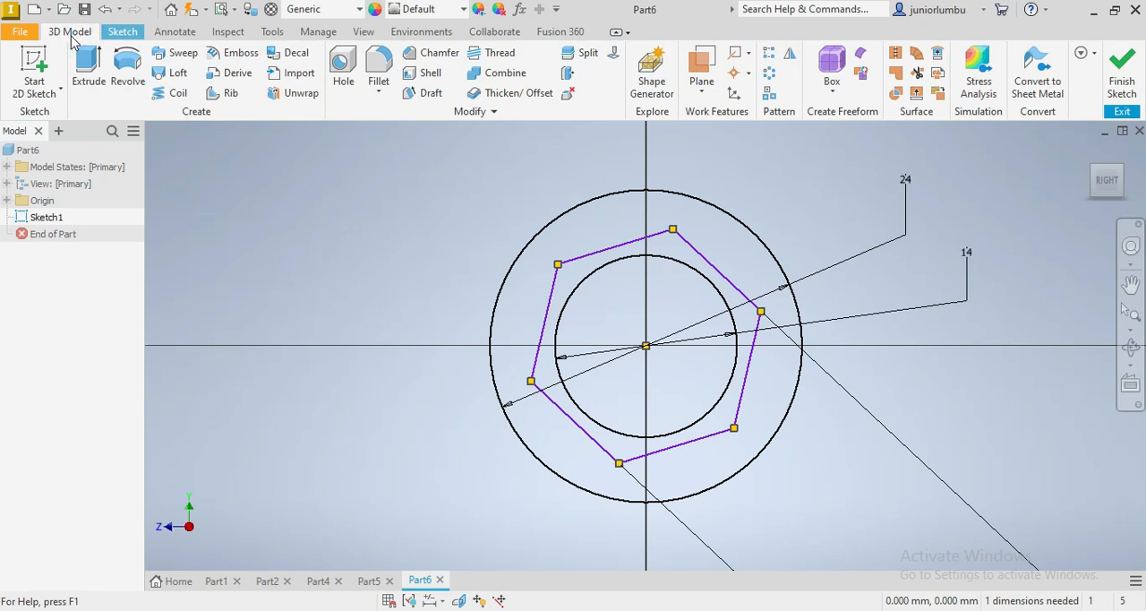
left_click(86, 63)
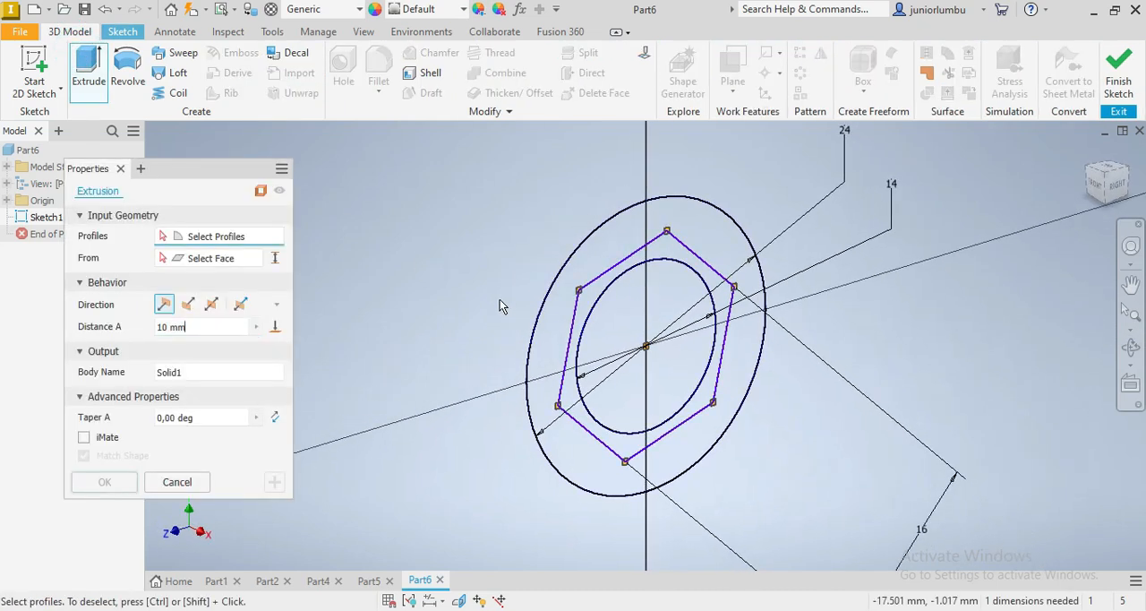
left_click(627, 327)
left_click(187, 304)
left_click(198, 327)
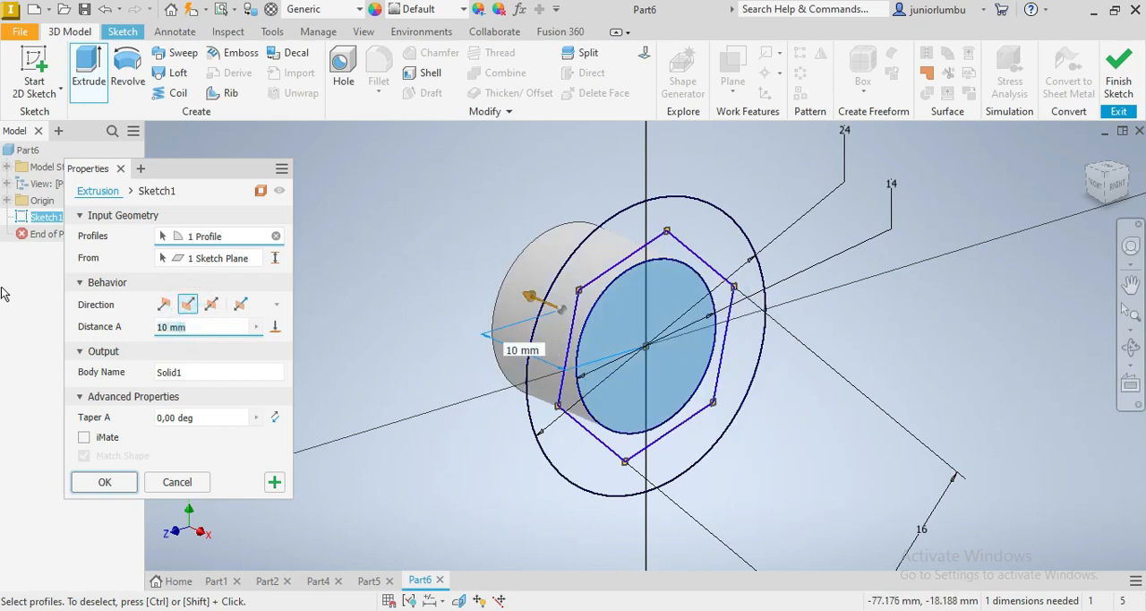
type("75")
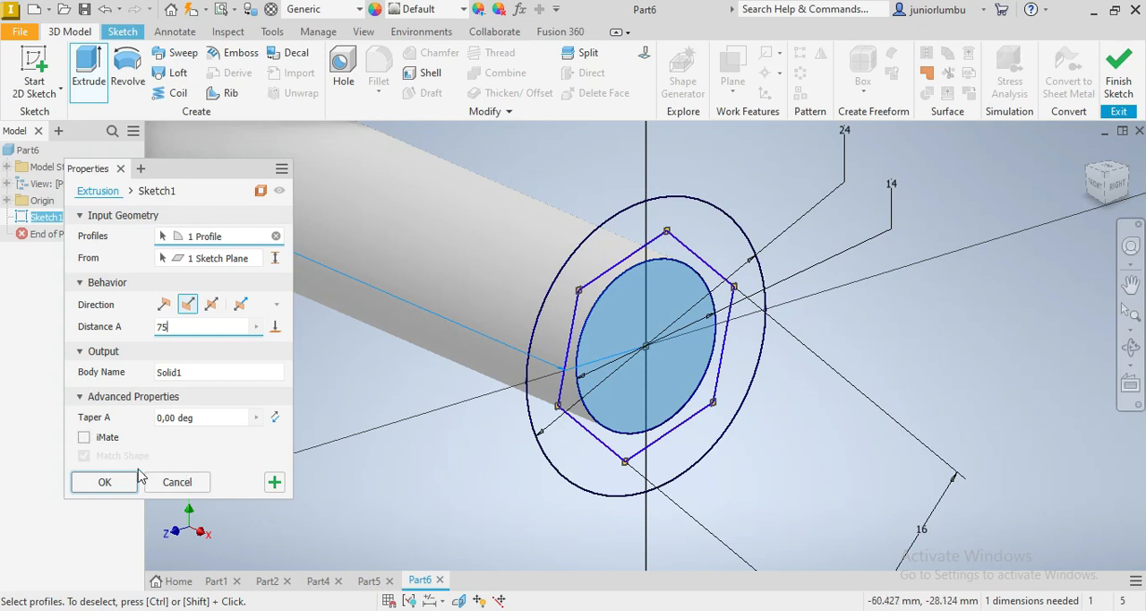
left_click(122, 489)
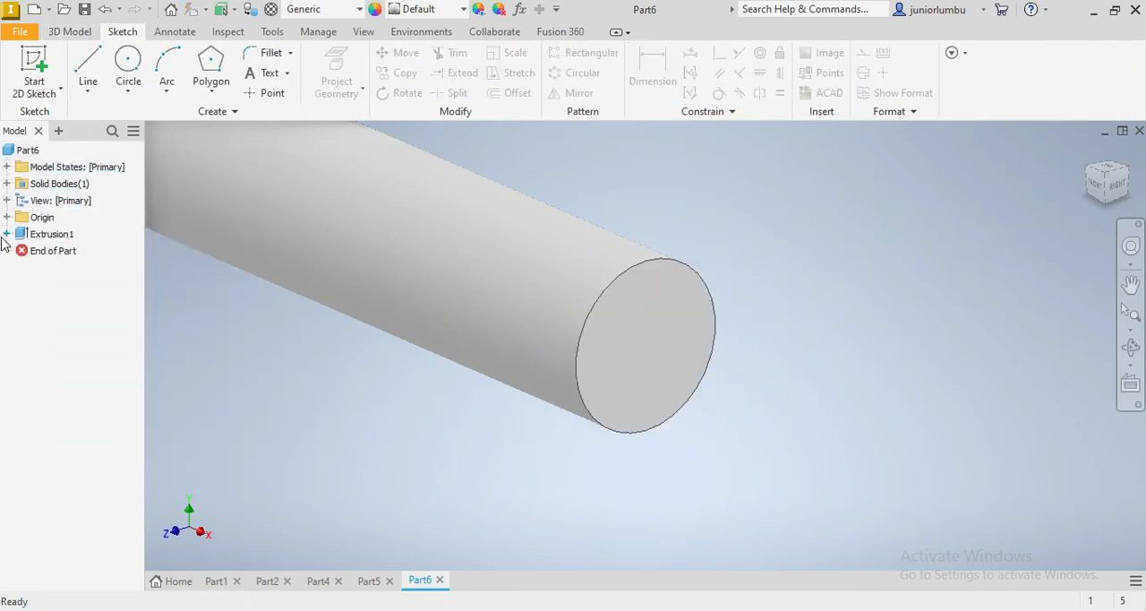
Turn the visibility of the sketch used by the shaft extrusion back on
left_click(7, 234)
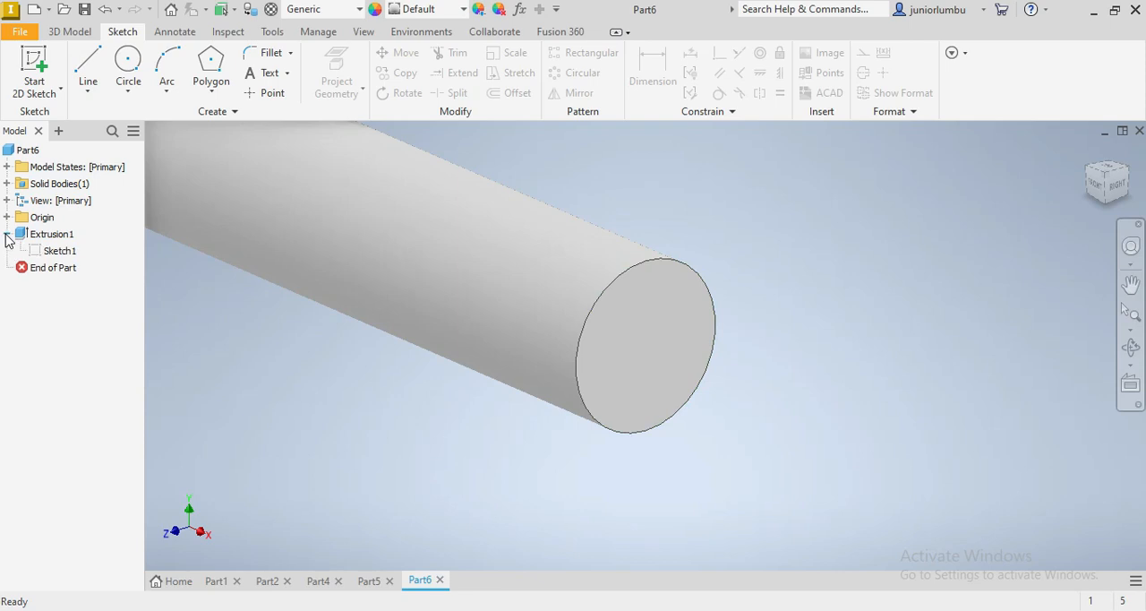
right_click(52, 252)
left_click(112, 482)
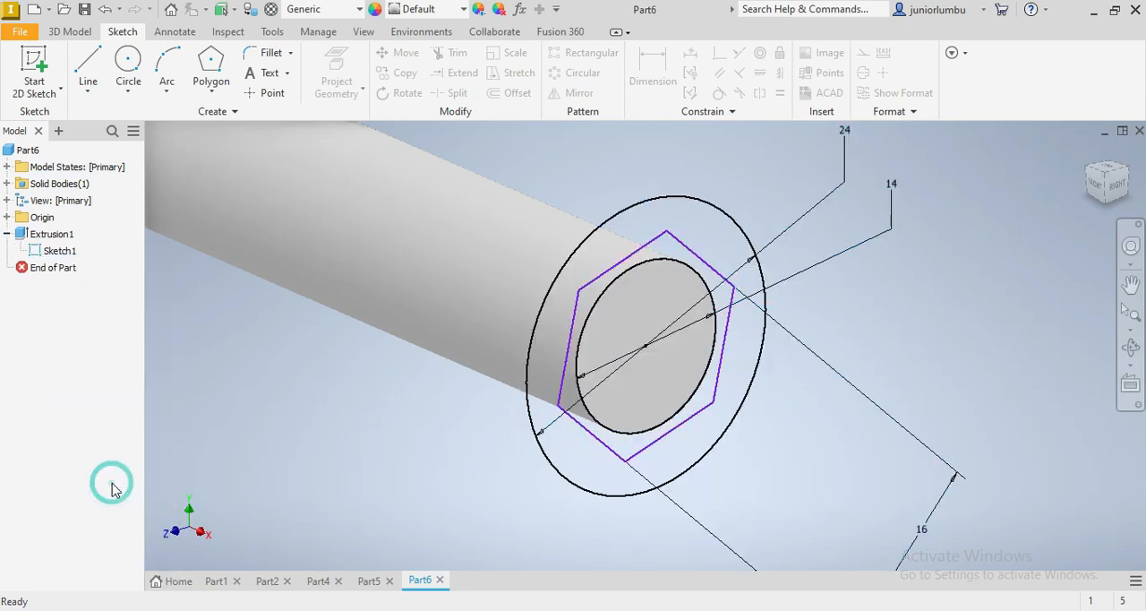
Extrude the two ring profiles between the 14 mm and 24 mm circles by 20 mm along the shaft, joined to the body
left_click(77, 33)
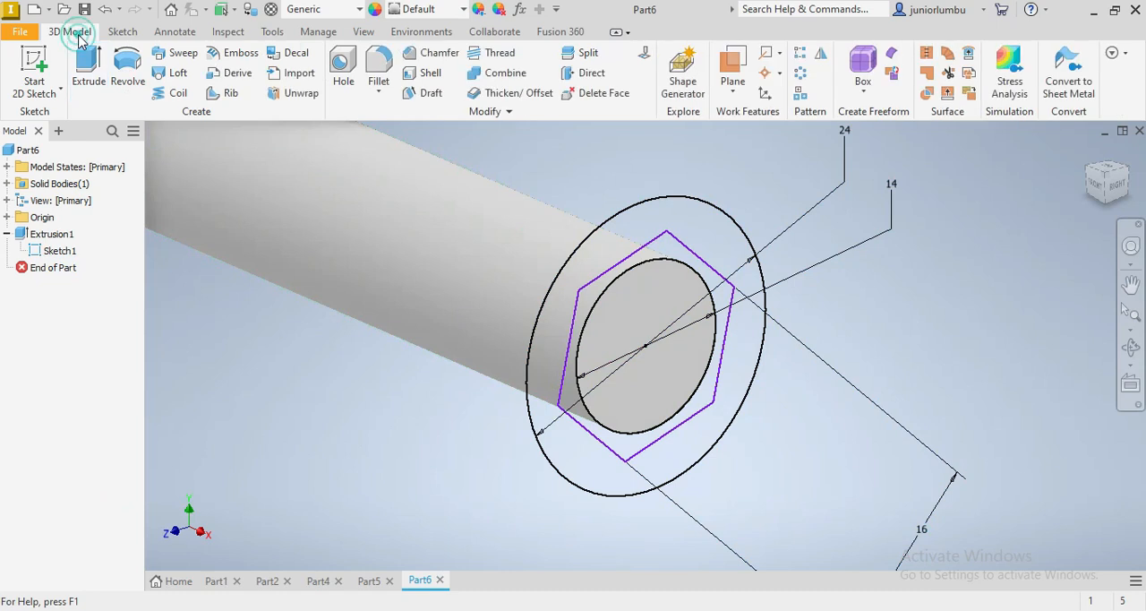
left_click(87, 61)
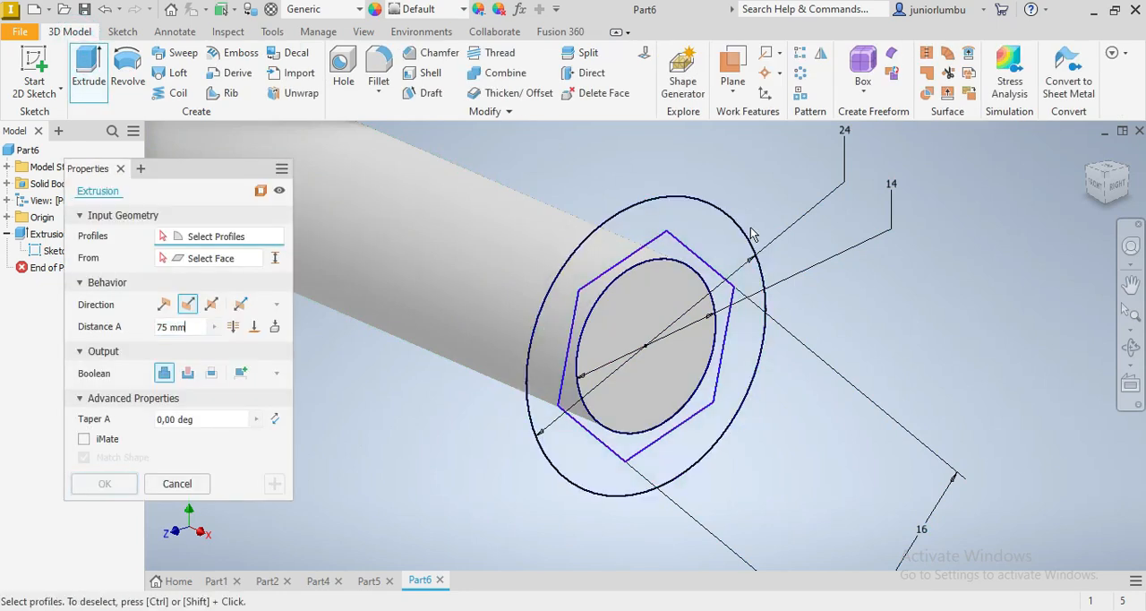
left_click(716, 247)
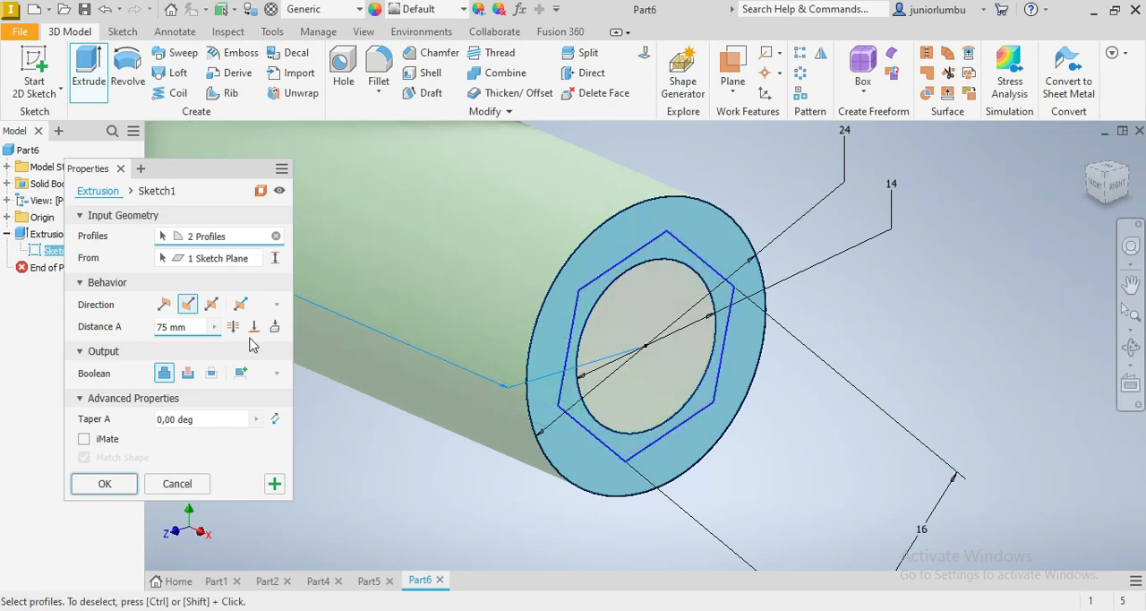
left_click(189, 327)
type("20")
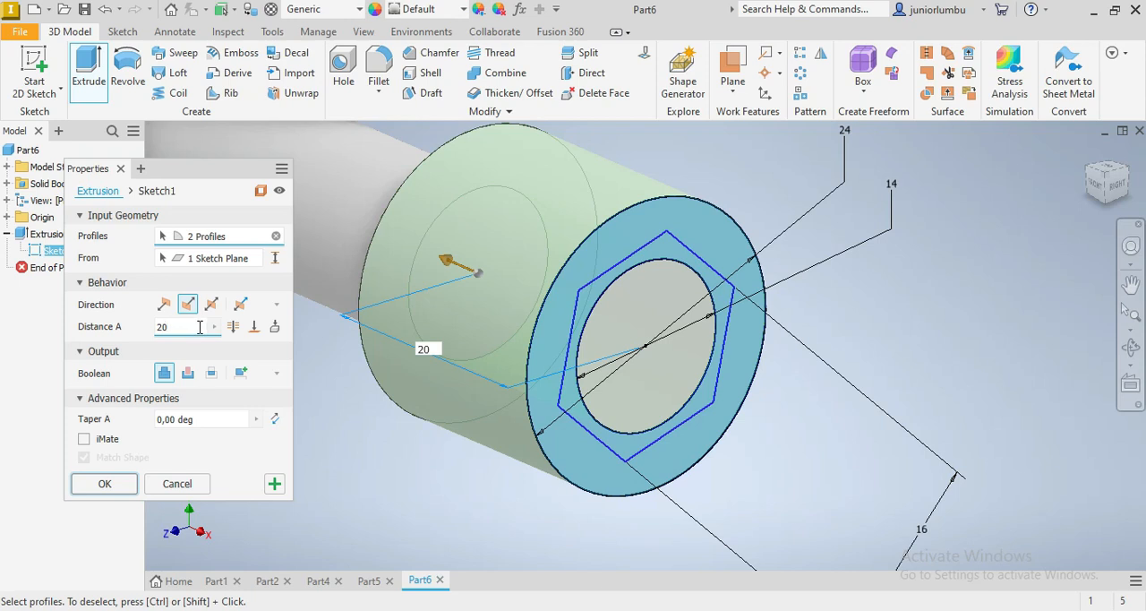
left_click(119, 484)
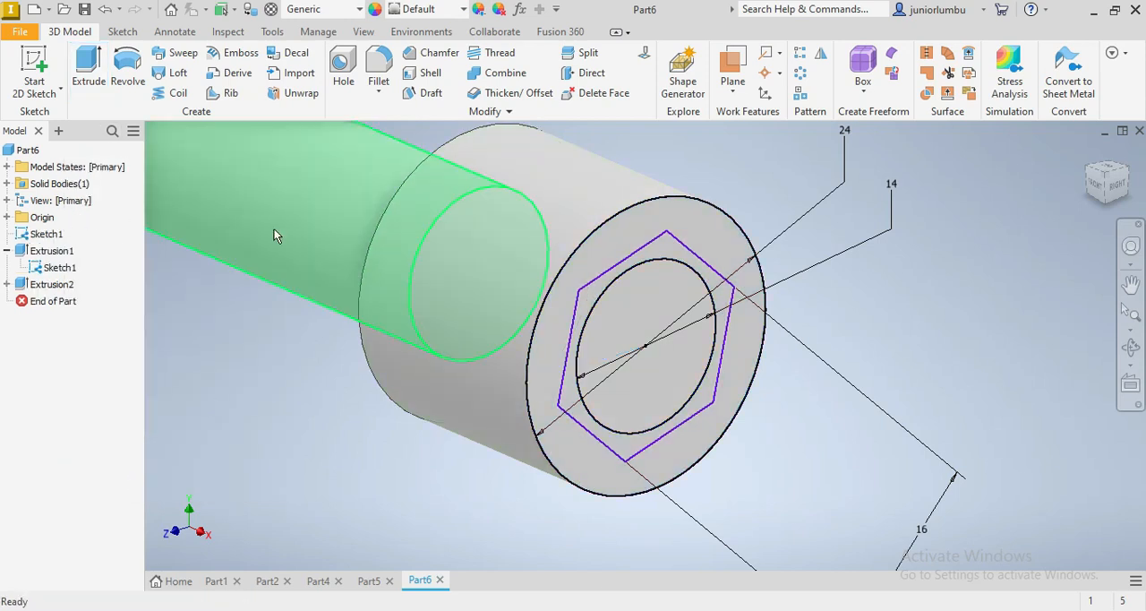
Cut the full hexagon profile 13 mm deep into the end of the larger cylinder, and hide the sketch
left_click(88, 67)
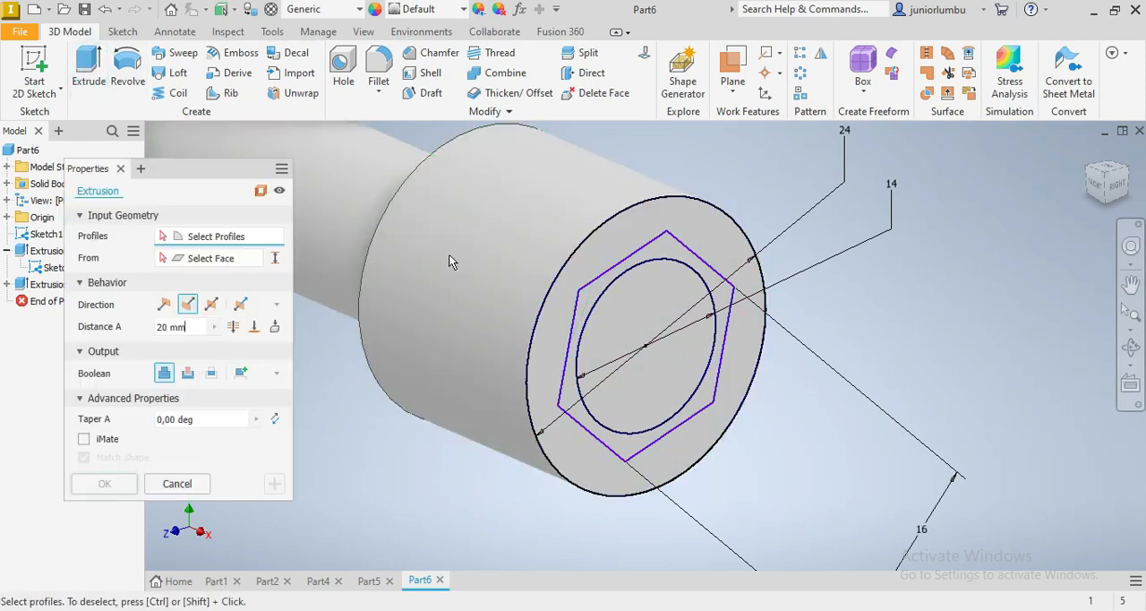
left_click(722, 297)
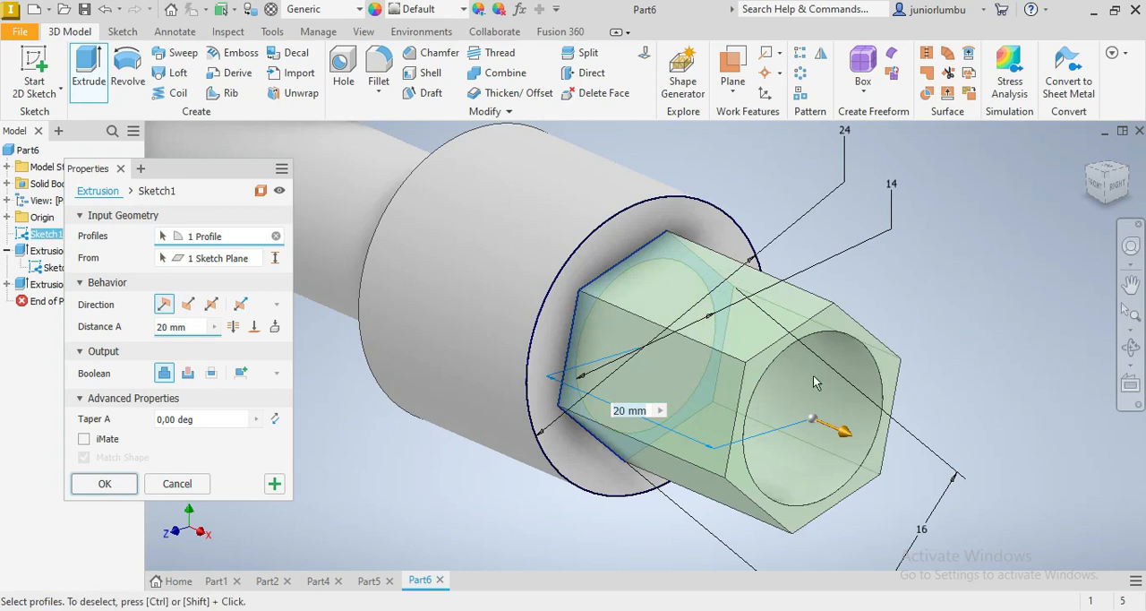
left_click(188, 303)
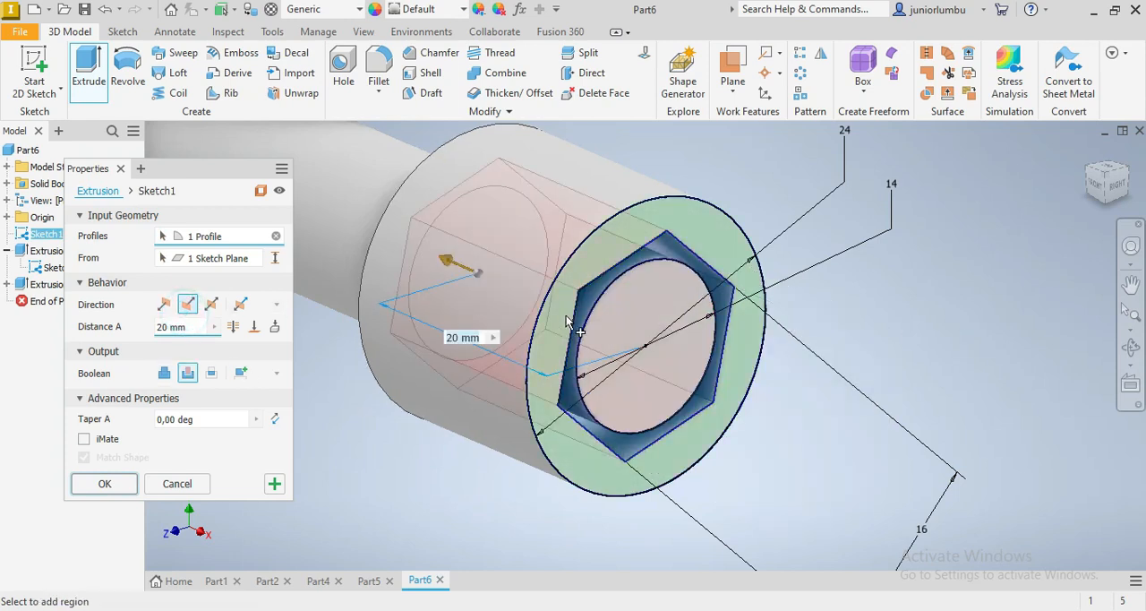
left_click(624, 313)
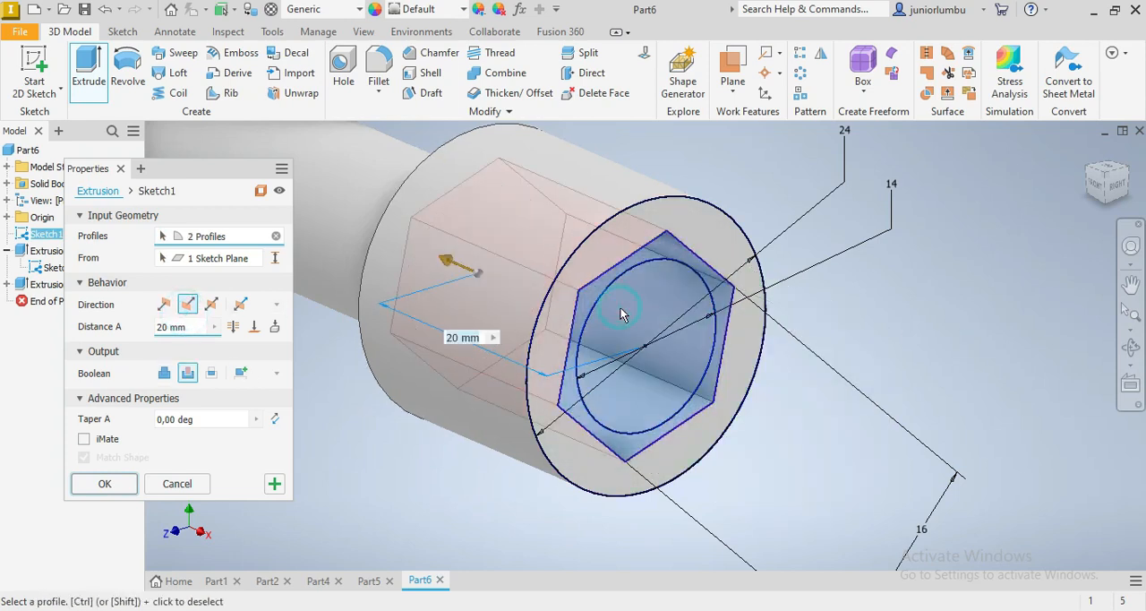
left_click(194, 328)
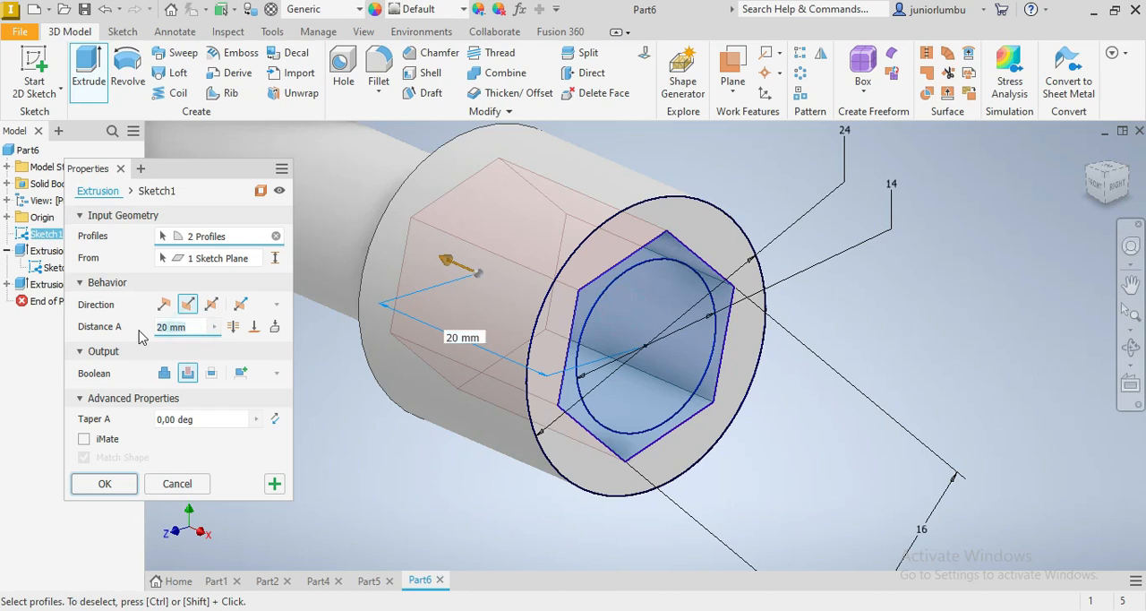
type("13")
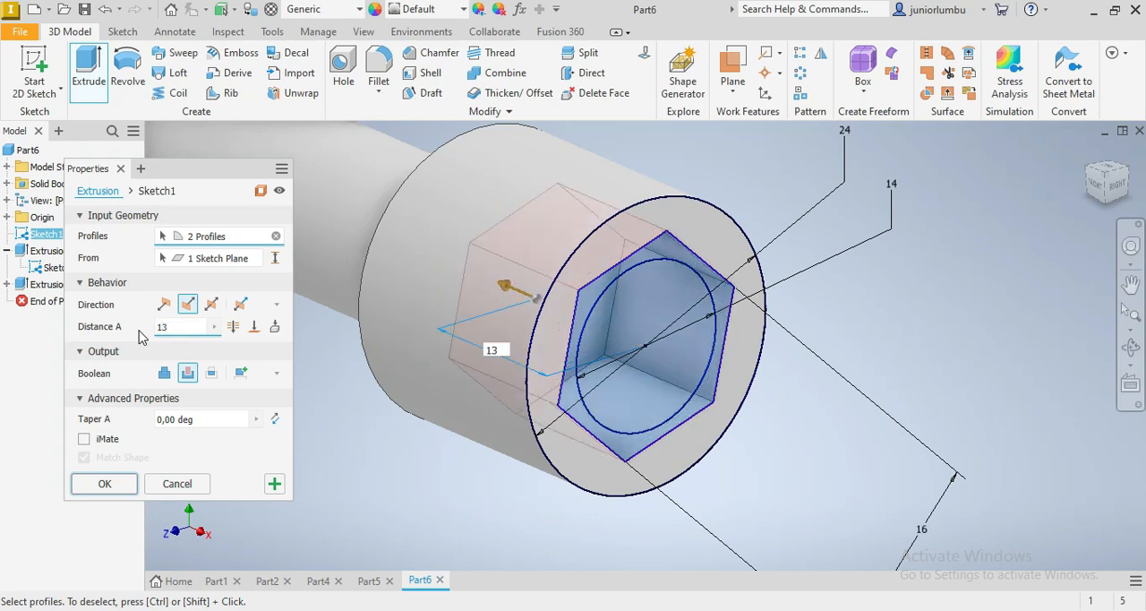
left_click(105, 485)
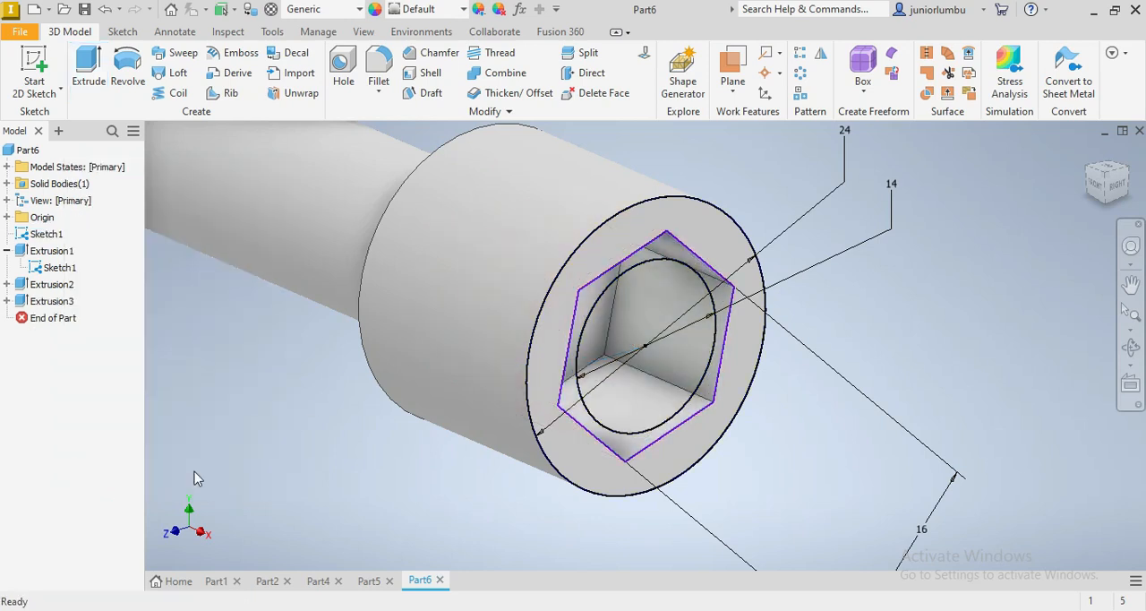
right_click(66, 272)
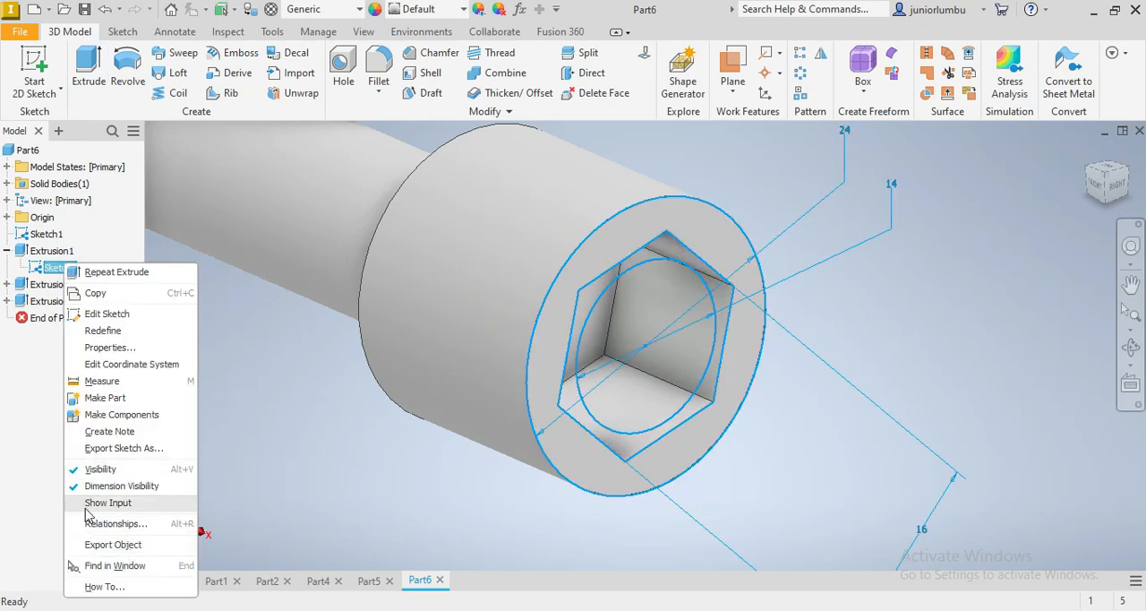
left_click(101, 469)
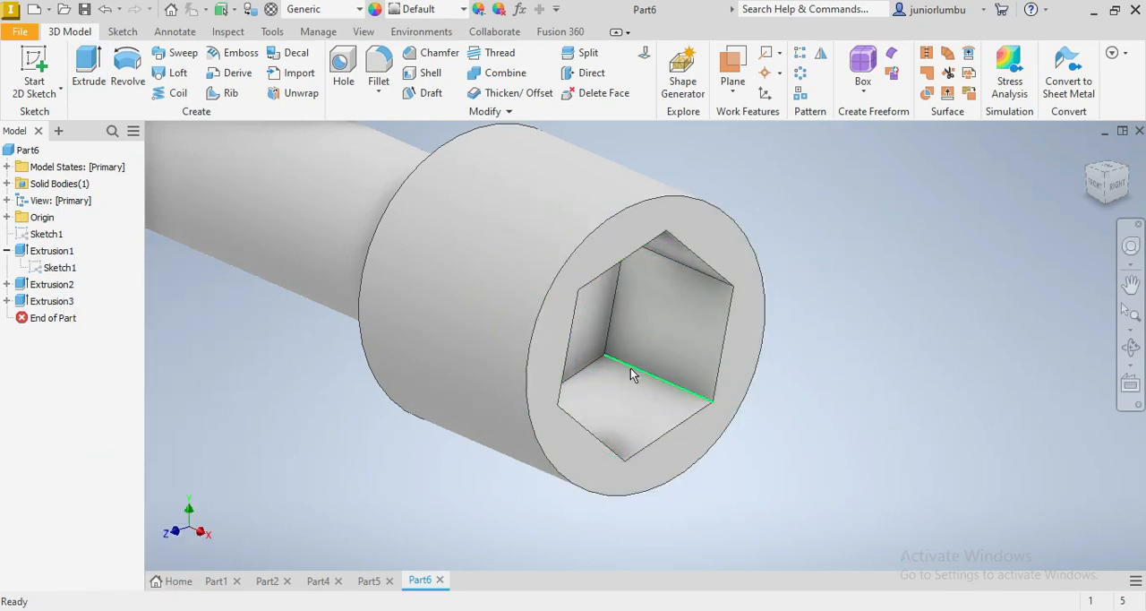
Fillet the outer circular edge of the head's hexagon-pocket end with a 1.5 mm radius
left_click(603, 232)
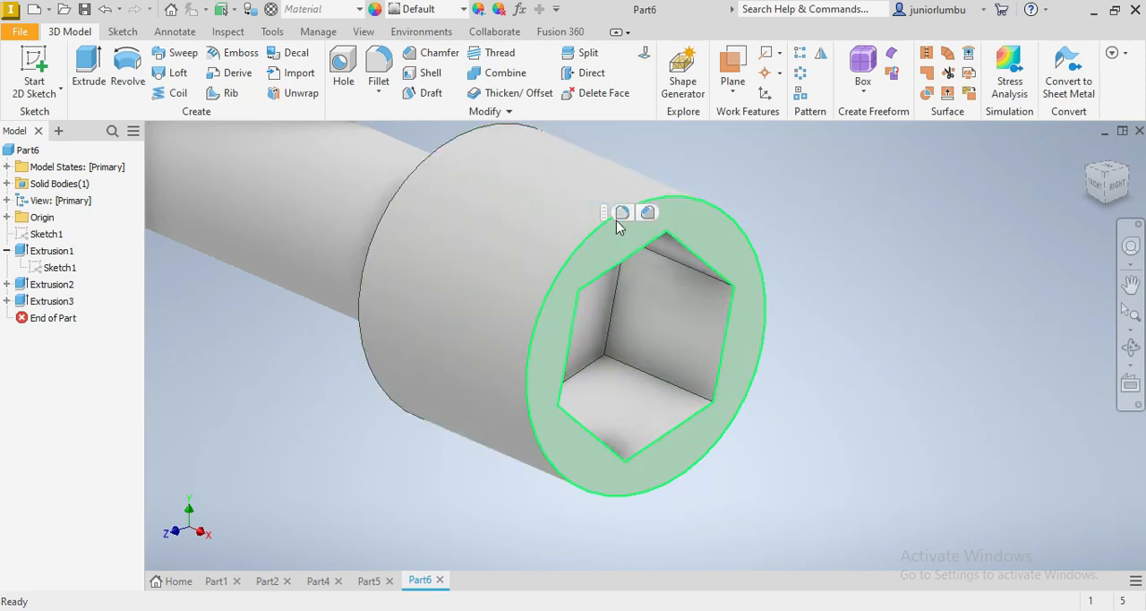
left_click(627, 213)
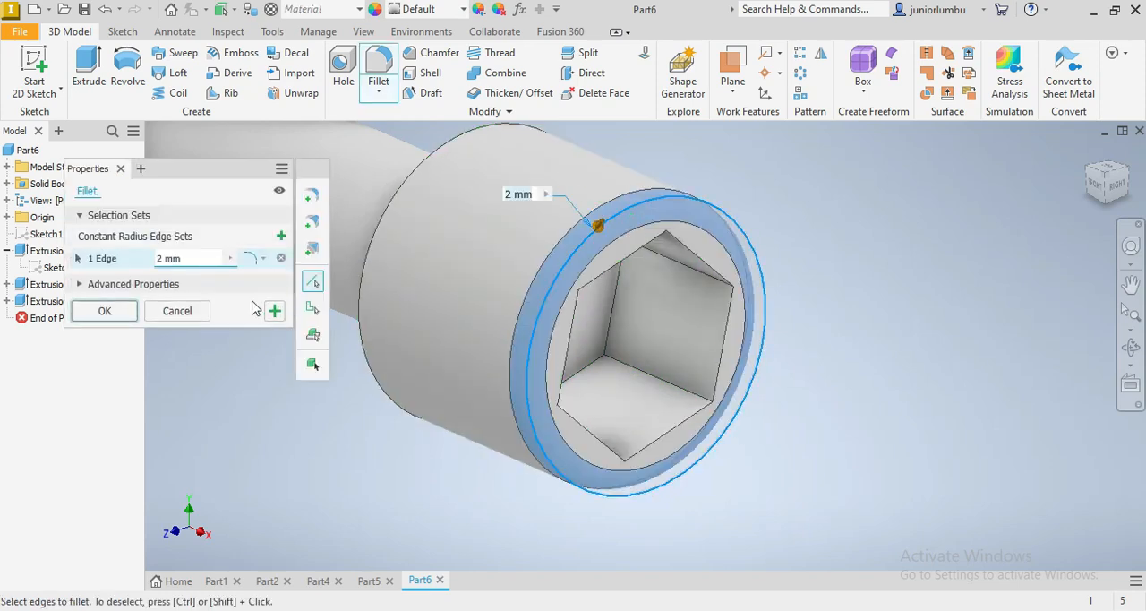
left_click(191, 257)
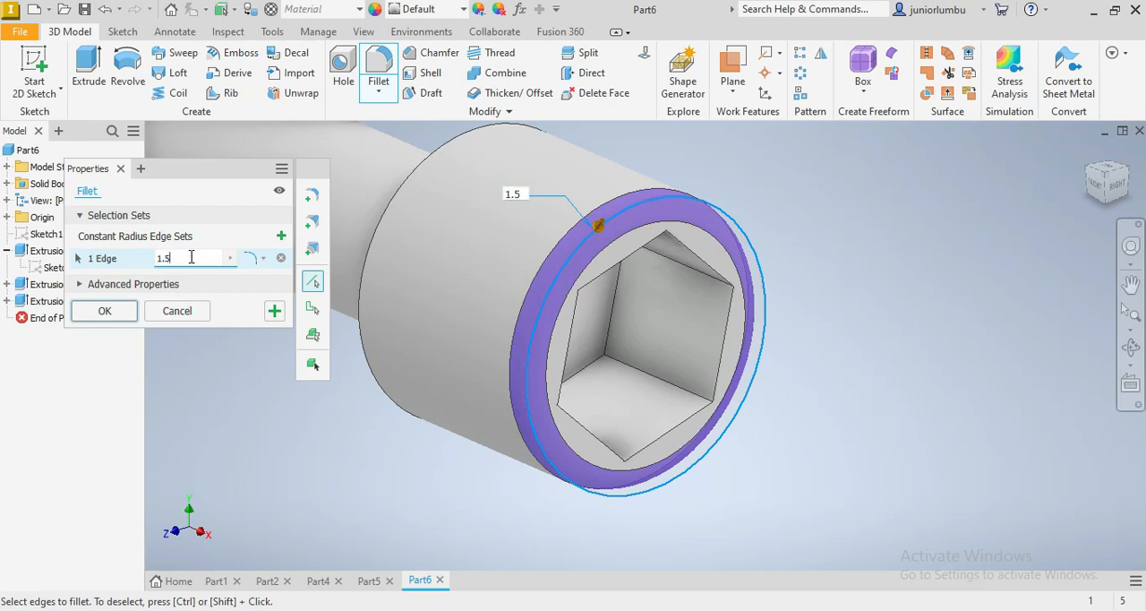
key("Return")
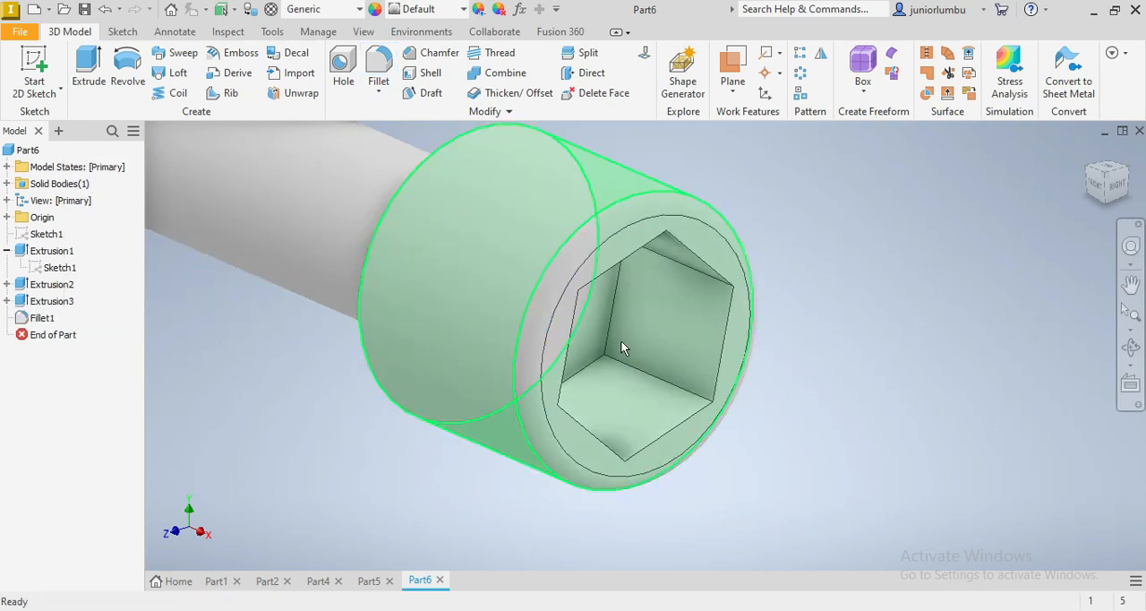
Fillet the circular edge at the free end of the shaft with a 1.5 mm radius
scroll(1004, 237, "down", 6)
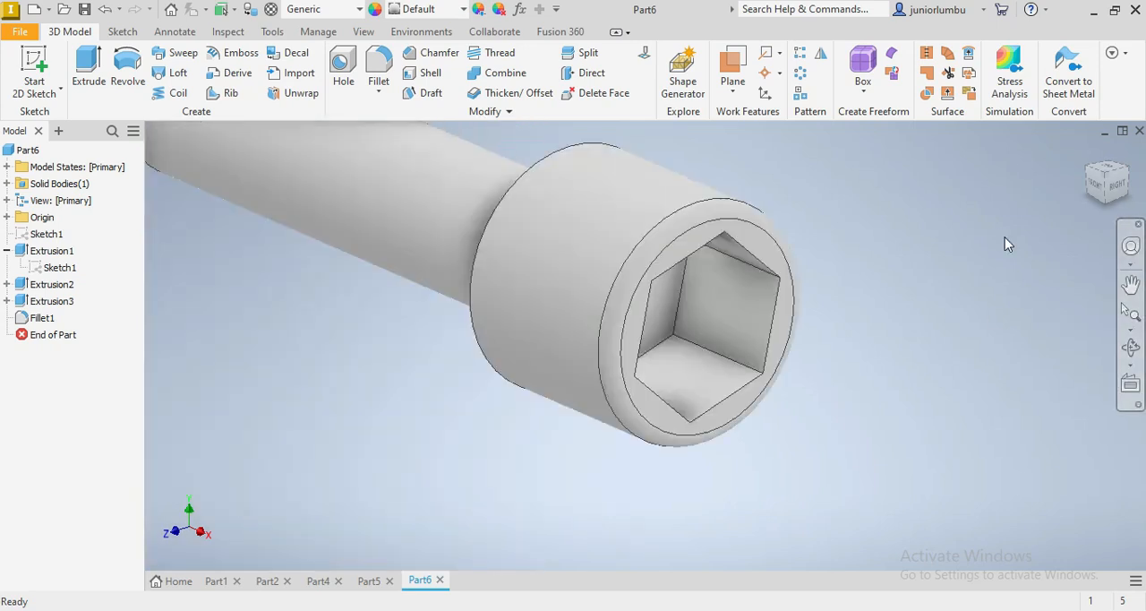
left_click_drag(1101, 183, 1102, 324)
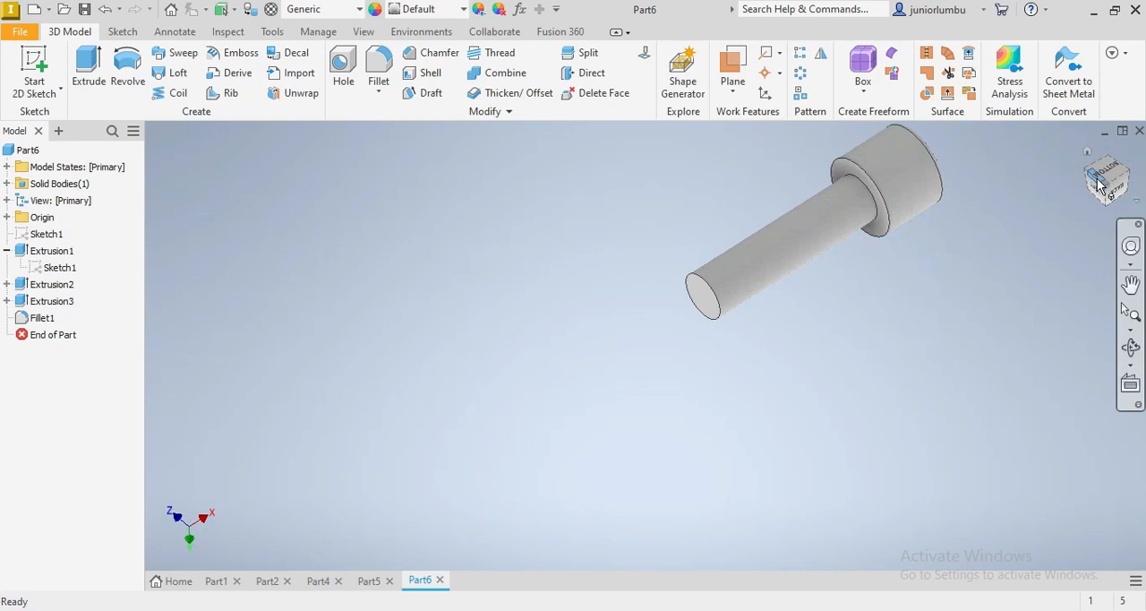
left_click(706, 286)
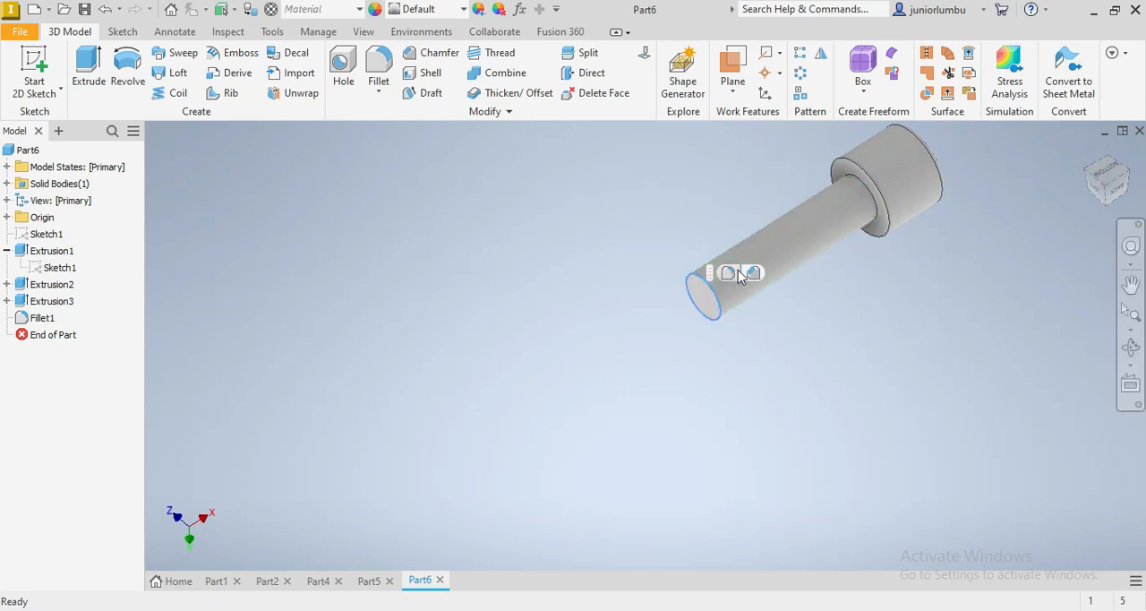
left_click(729, 277)
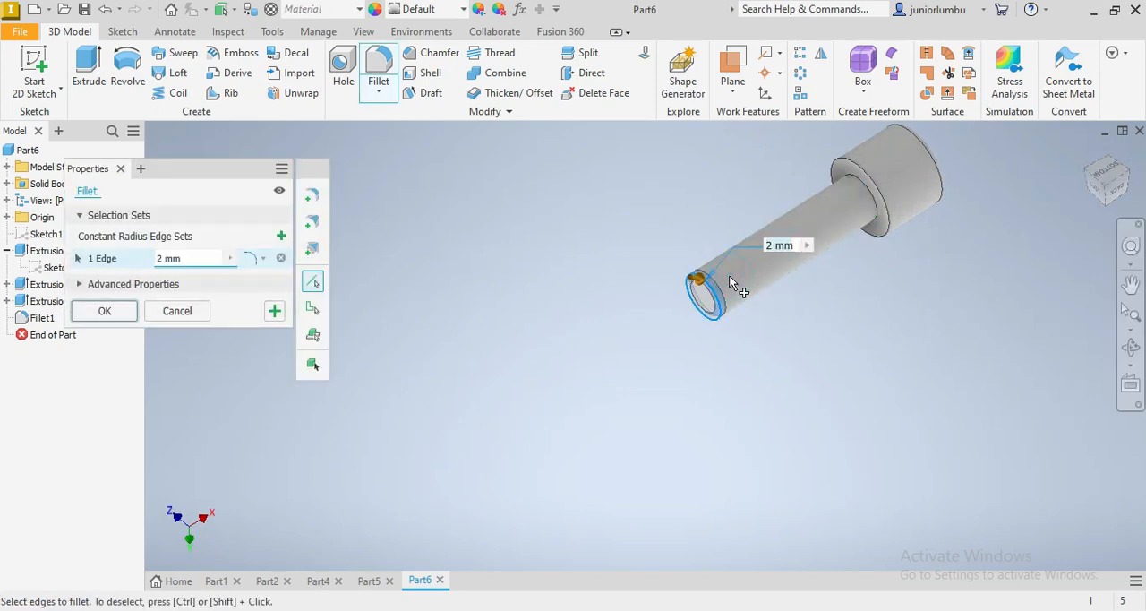
type("1.5")
key("Return")
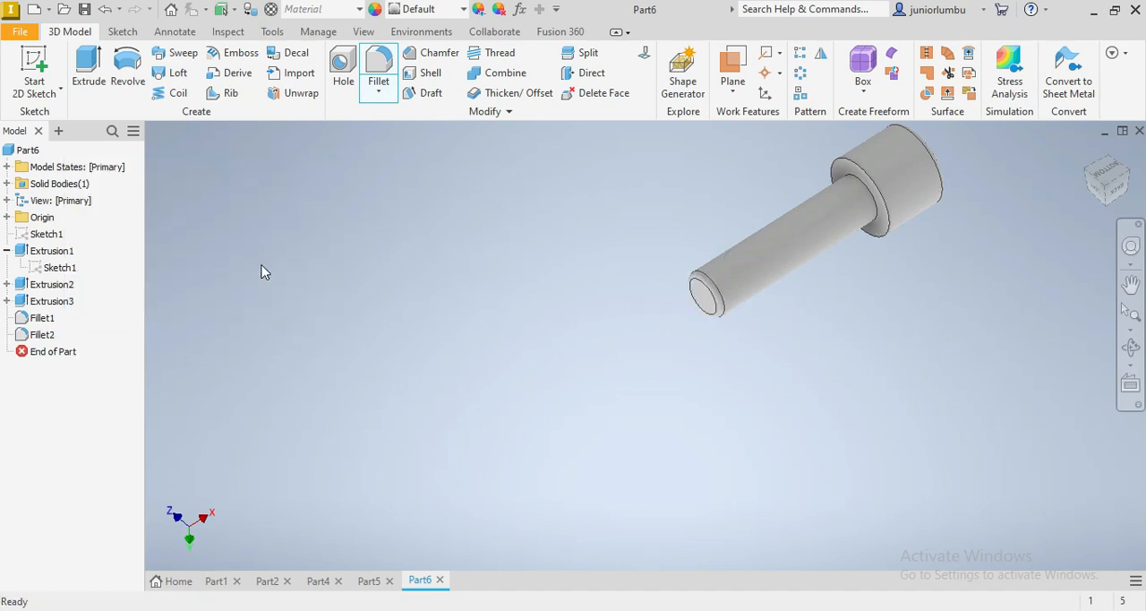
Chamfer the circular edge where the shaft meets the head with a distance of 1.5 mm
scroll(985, 208, "down", 1)
scroll(985, 208, "up", 3)
scroll(985, 208, "up", 3)
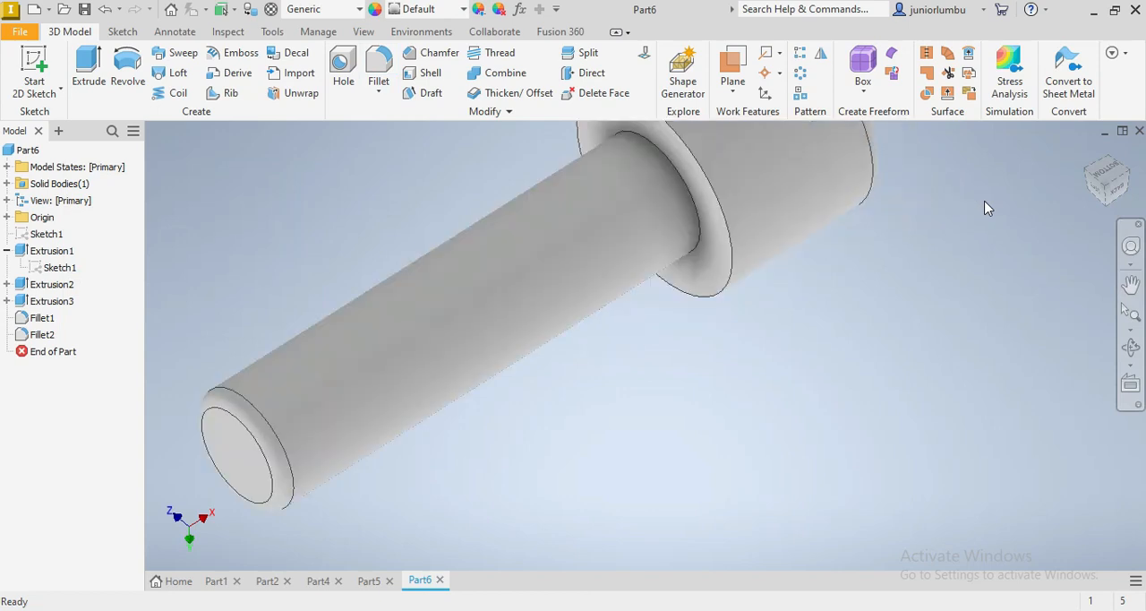
left_click(687, 186)
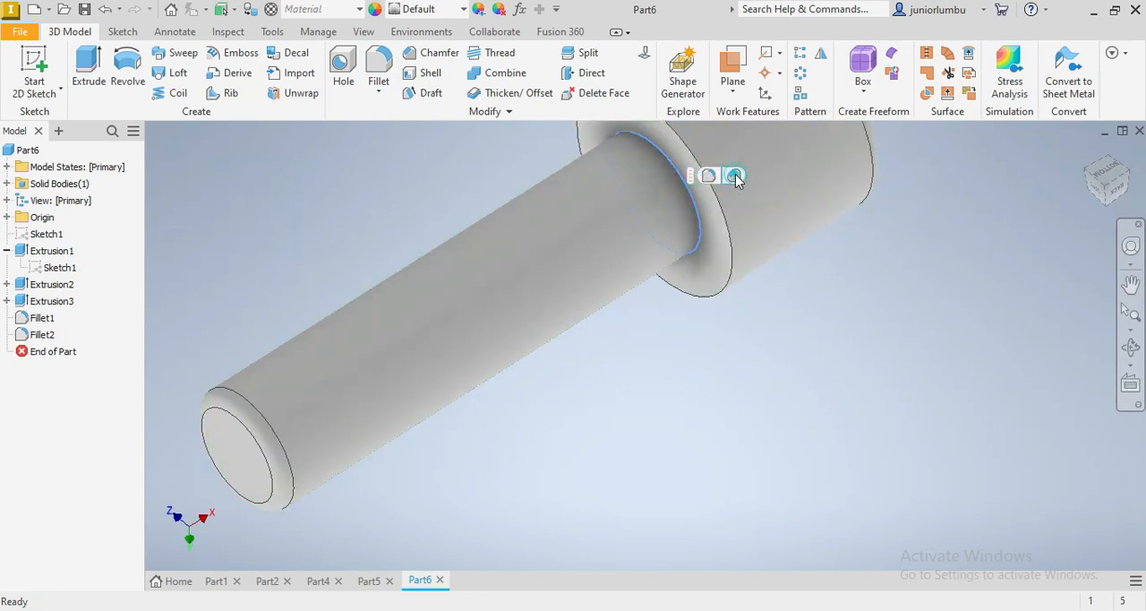
left_click(735, 177)
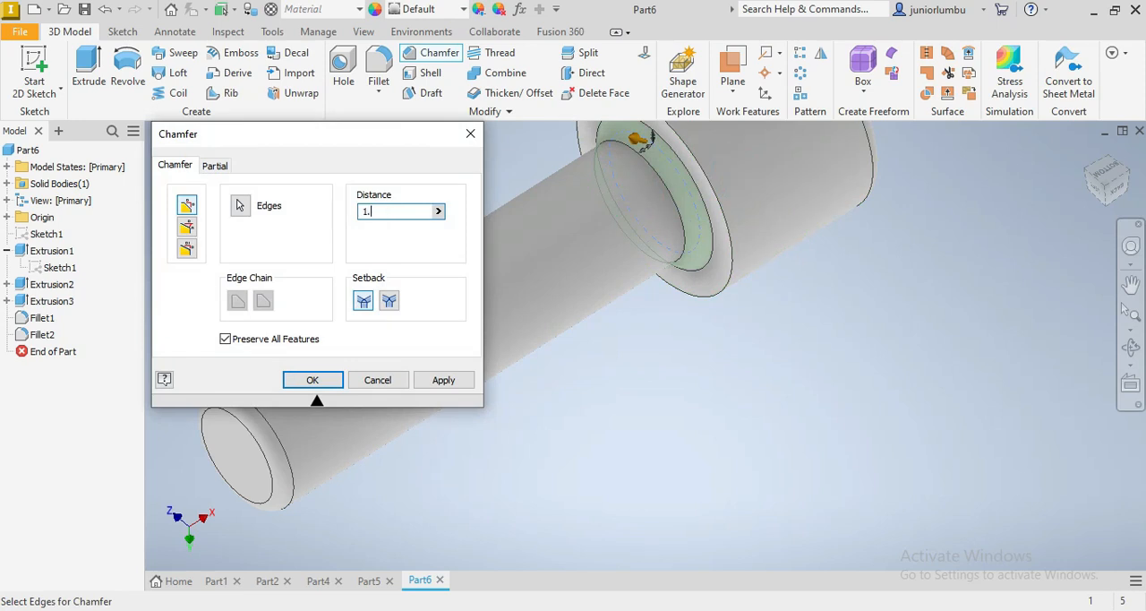
left_click(239, 205)
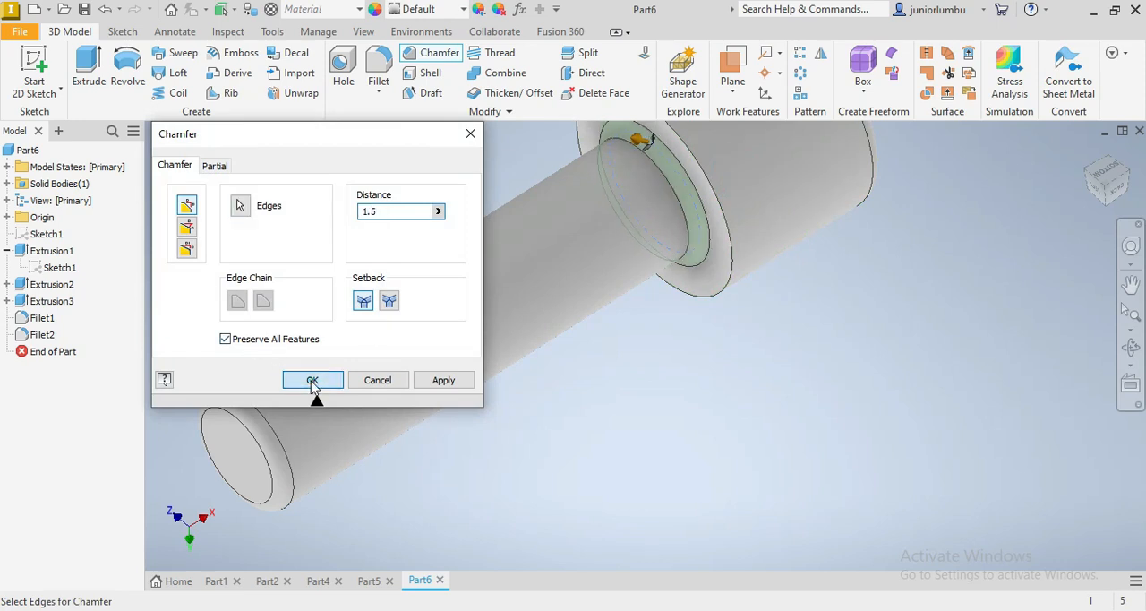
left_click(312, 380)
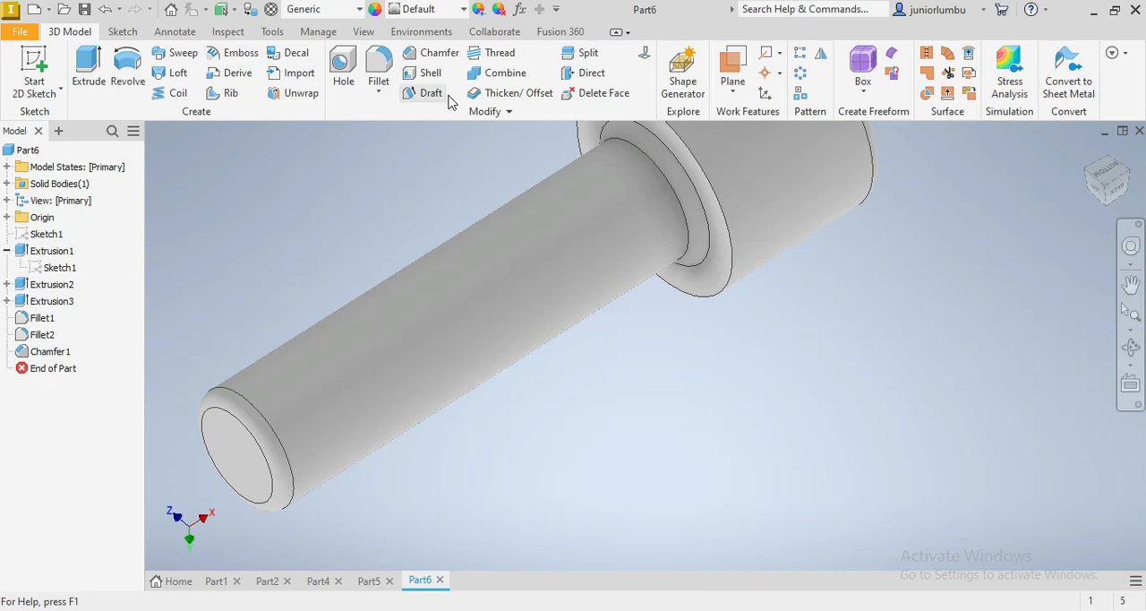
Add a right-hand ANSI Metric M14x2 thread, class 6g, to the shaft's cylindrical face, offset 5 mm from the head
left_click(448, 311)
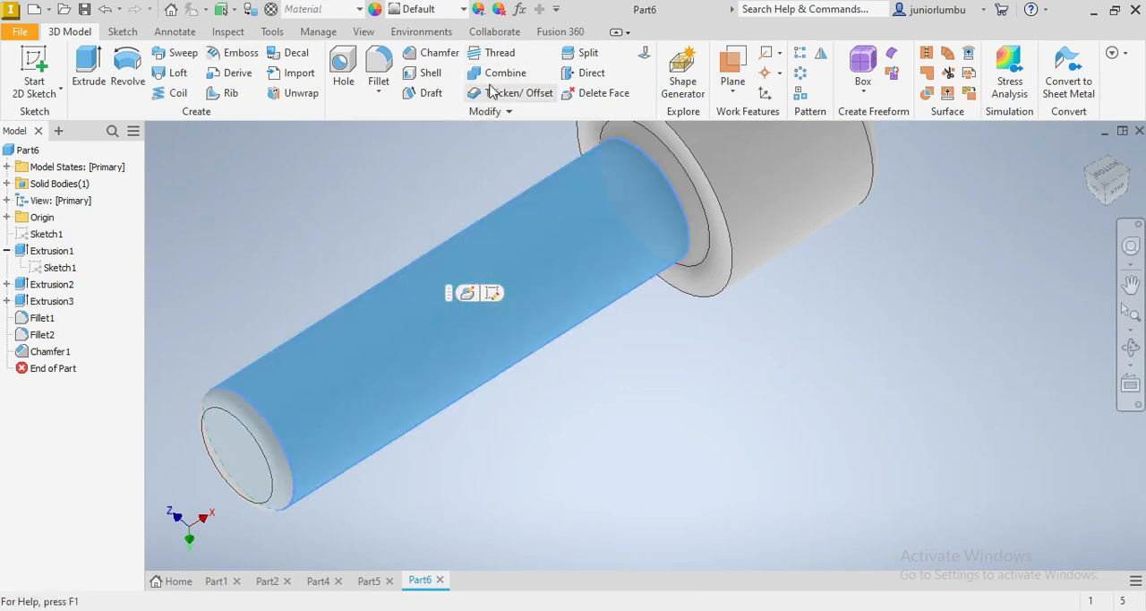
left_click(494, 52)
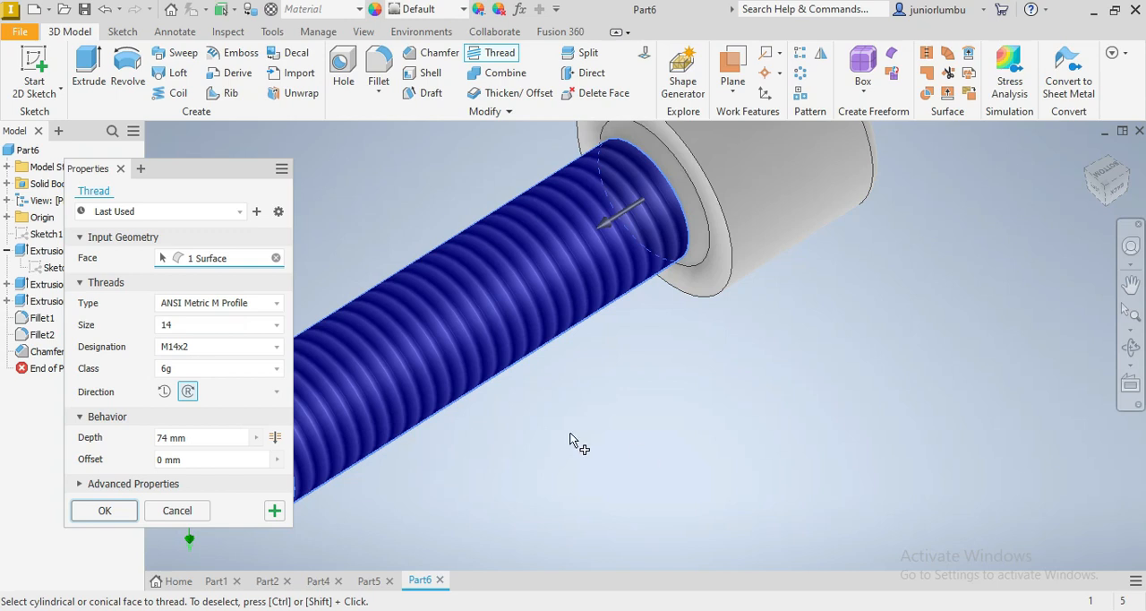
scroll(569, 434, "up", 5)
scroll(569, 434, "down", 6)
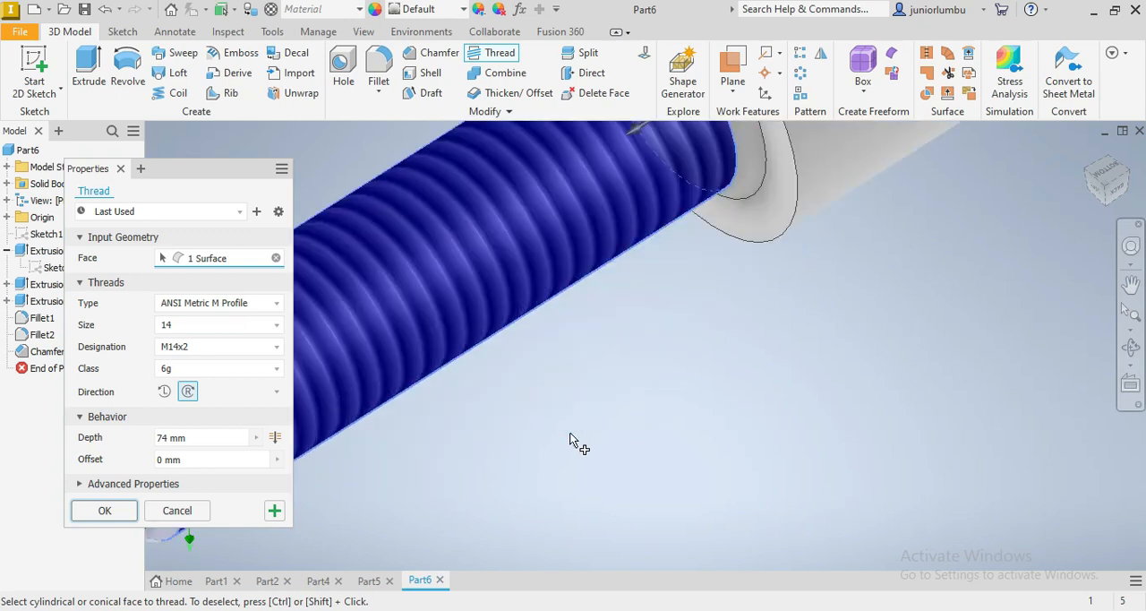
scroll(570, 433, "up", 2)
scroll(571, 434, "up", 2)
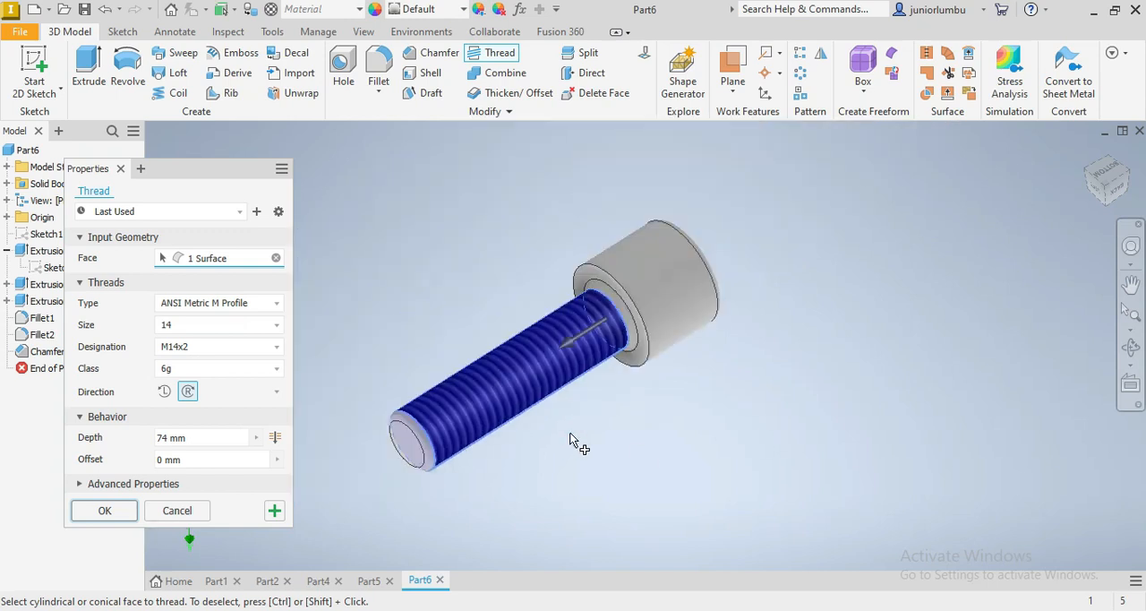
left_click(190, 461)
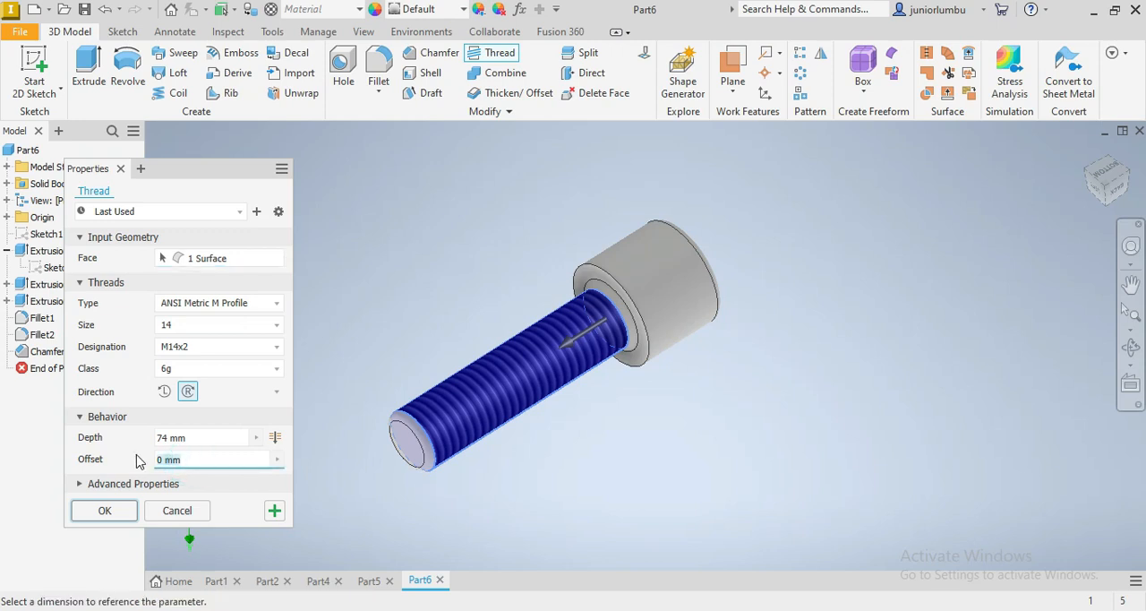
type("5")
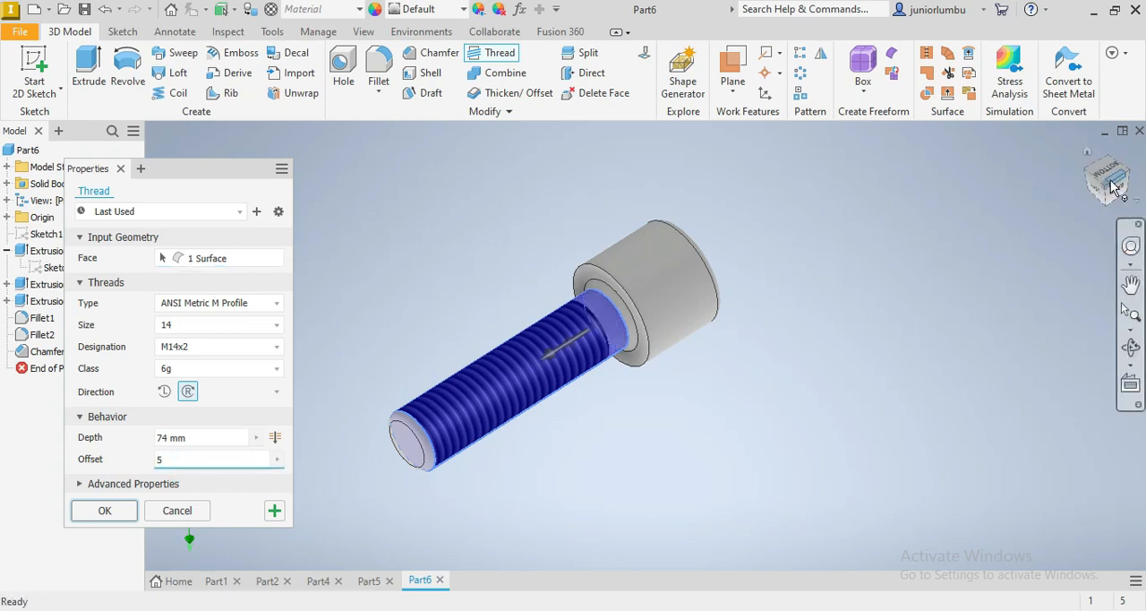
mouse_move(1113, 187)
left_mouse_down()
mouse_move(1074, 184)
mouse_move(1070, 210)
mouse_move(1103, 199)
mouse_move(1081, 190)
mouse_move(1108, 186)
mouse_move(1085, 221)
mouse_move(1108, 184)
left_mouse_up()
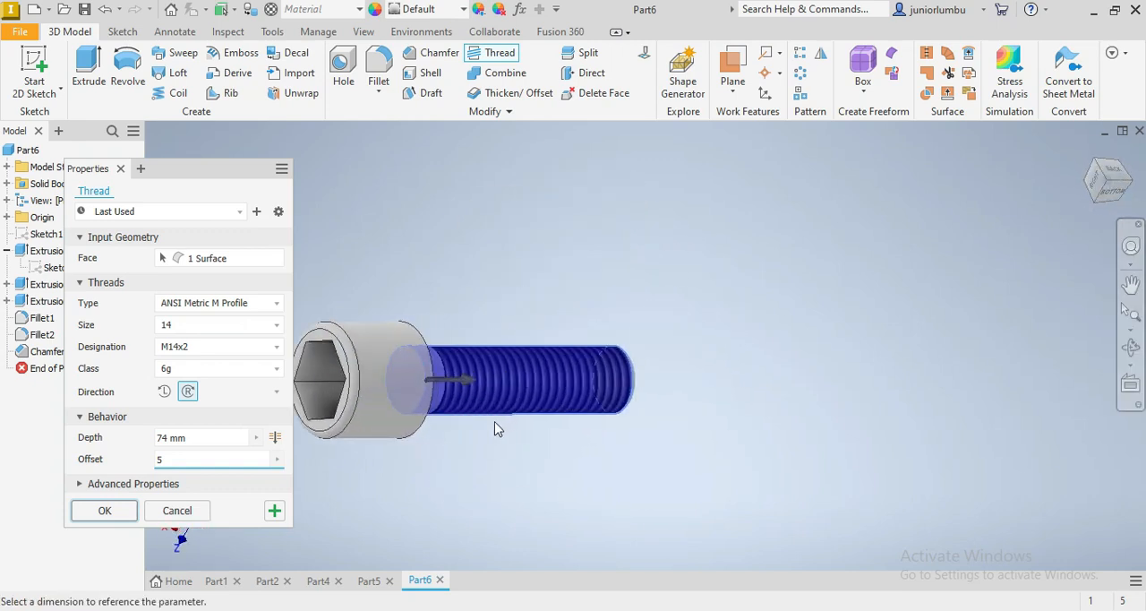
left_click(87, 516)
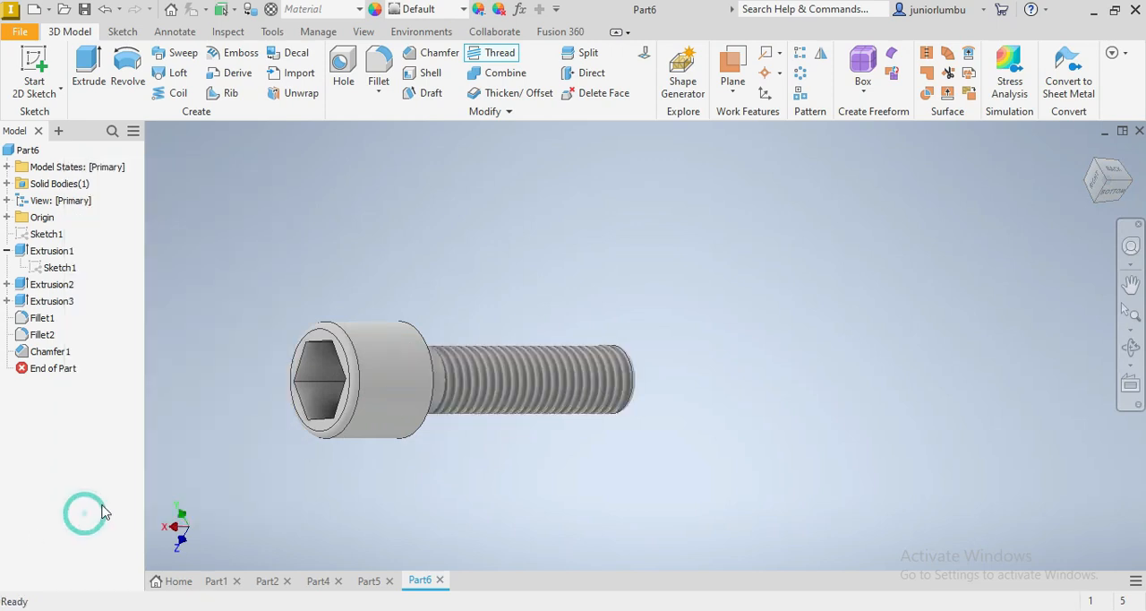
Assign the Steel, Carbon material from the Inventor Material Library to the part
left_click(360, 9)
left_click_drag(452, 190, 455, 314)
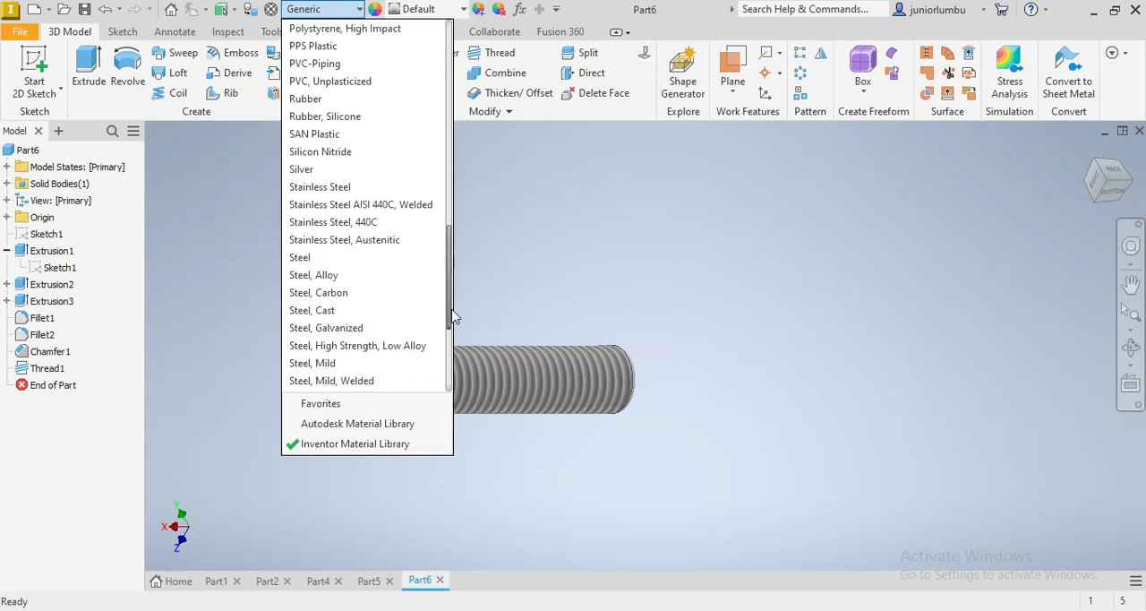
left_click(401, 292)
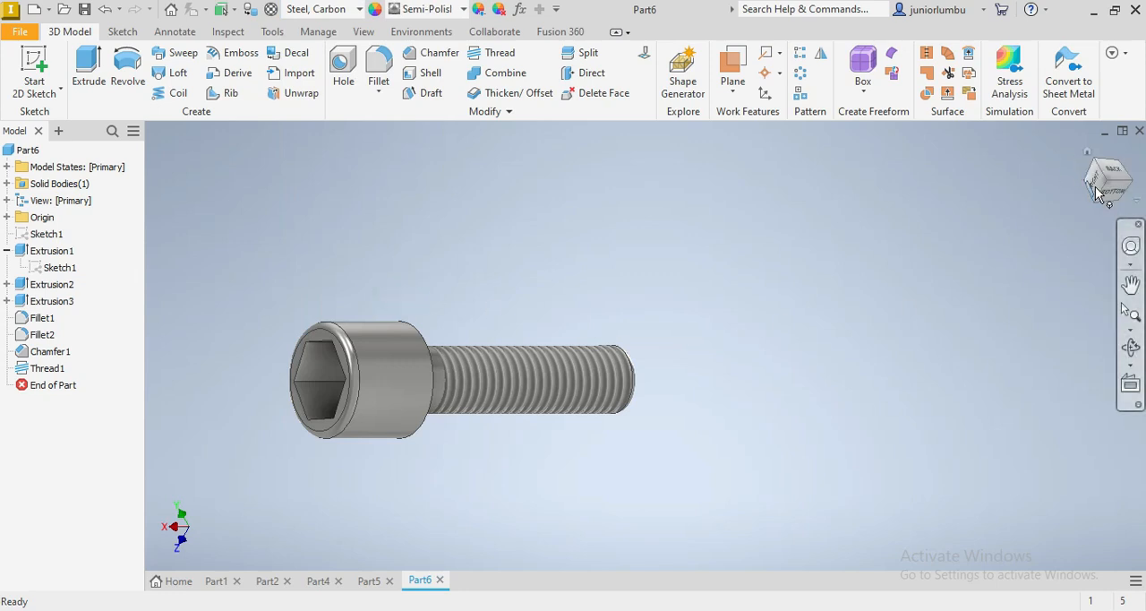
mouse_move(1104, 193)
left_mouse_down()
mouse_move(1079, 199)
mouse_move(1057, 228)
mouse_move(1062, 277)
mouse_move(1054, 231)
mouse_move(1012, 235)
mouse_move(992, 304)
mouse_move(949, 279)
mouse_move(951, 307)
mouse_move(1025, 313)
mouse_move(1020, 389)
mouse_move(967, 350)
mouse_move(1021, 279)
mouse_move(1012, 358)
mouse_move(993, 331)
mouse_move(951, 346)
mouse_move(994, 300)
mouse_move(1003, 376)
mouse_move(990, 336)
mouse_move(967, 358)
mouse_move(1003, 295)
mouse_move(984, 367)
mouse_move(1030, 314)
mouse_move(1007, 331)
left_mouse_up()
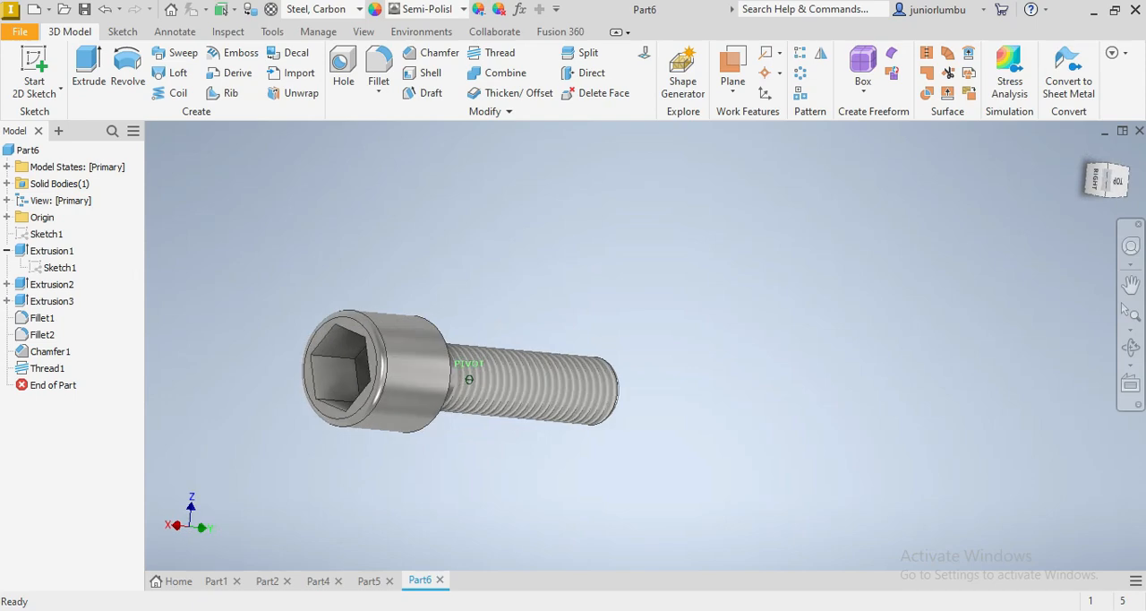